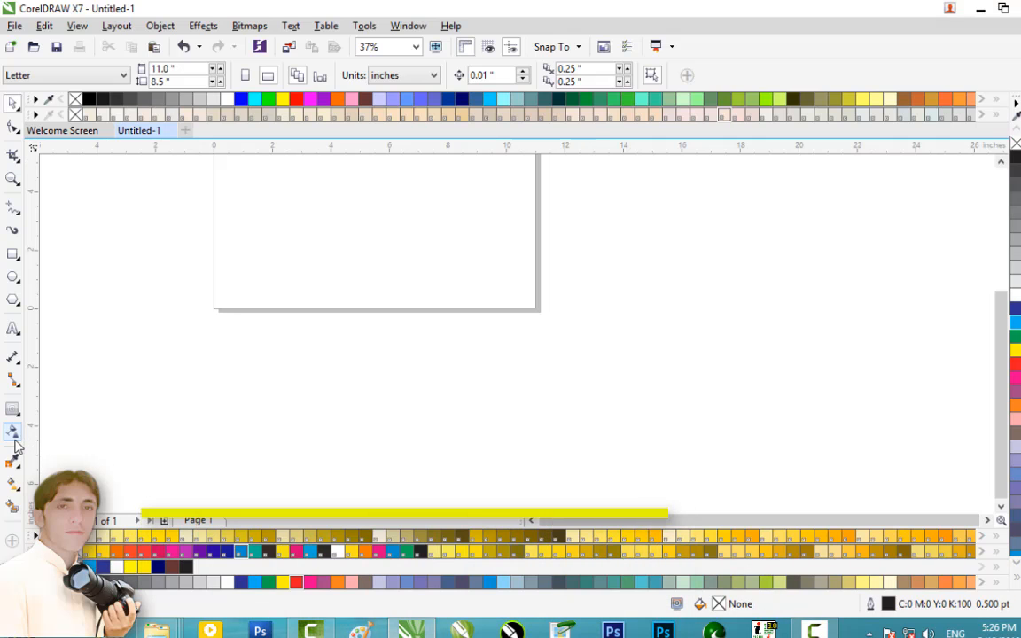
Draw two separate rectangles, about 3.5 by 2.8 inches on the page and about 3.5 by 4.2 inches diagonally below it
left_click(18, 413)
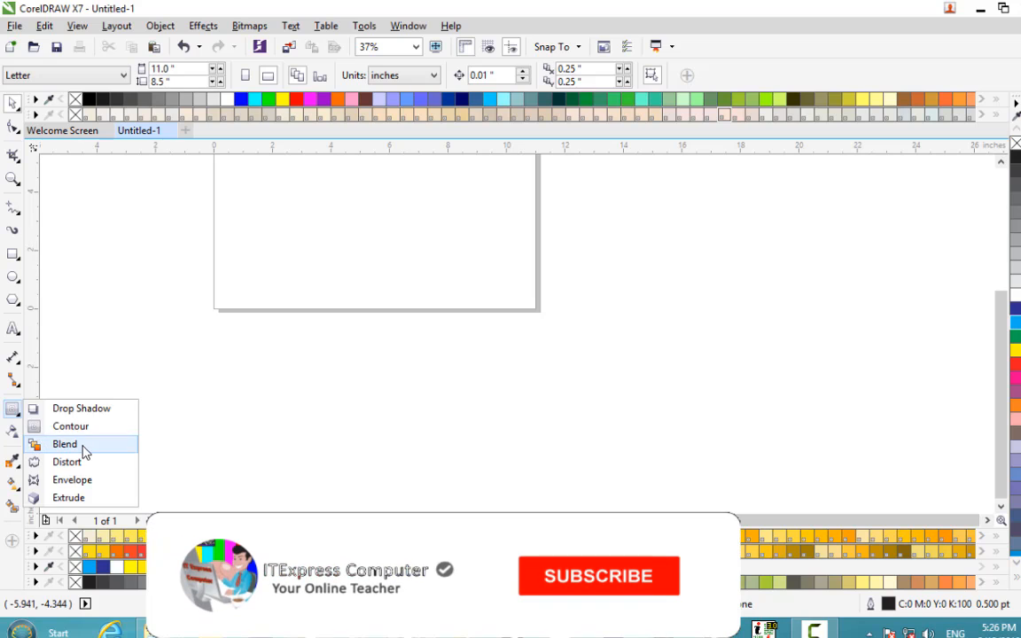
left_click(80, 445)
left_click(13, 254)
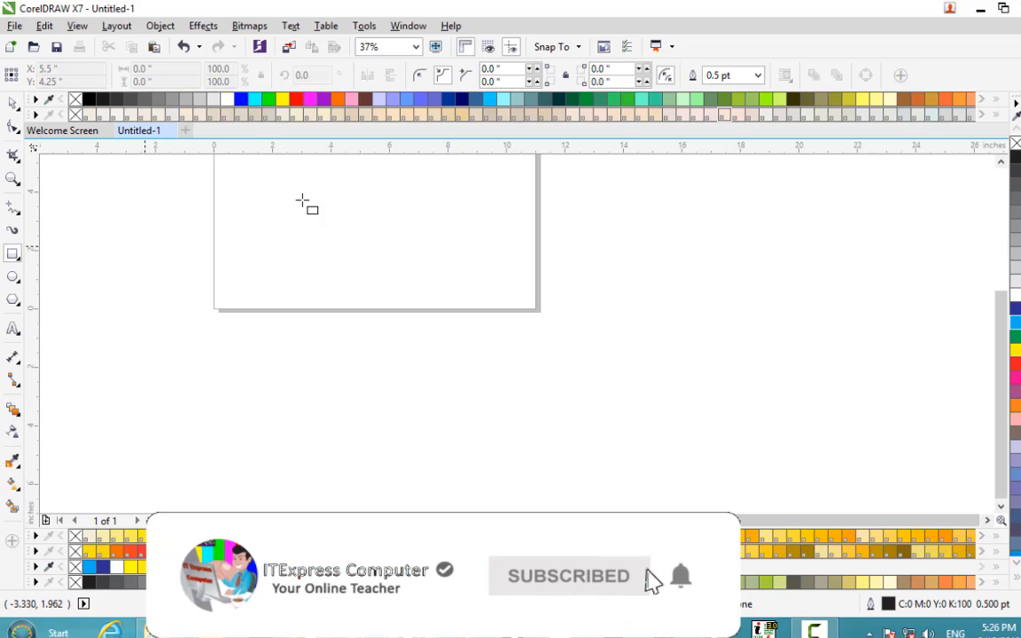
left_click_drag(269, 212, 371, 294)
left_click_drag(425, 384, 529, 468)
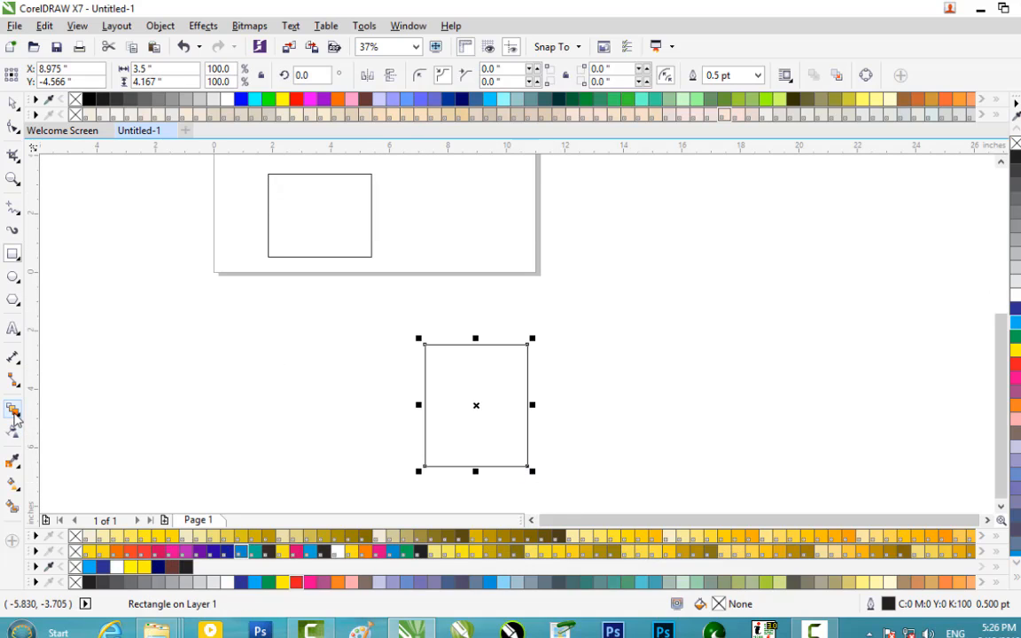
Blend the upper rectangle into the lower rectangle with the Blend tool
left_click(13, 412)
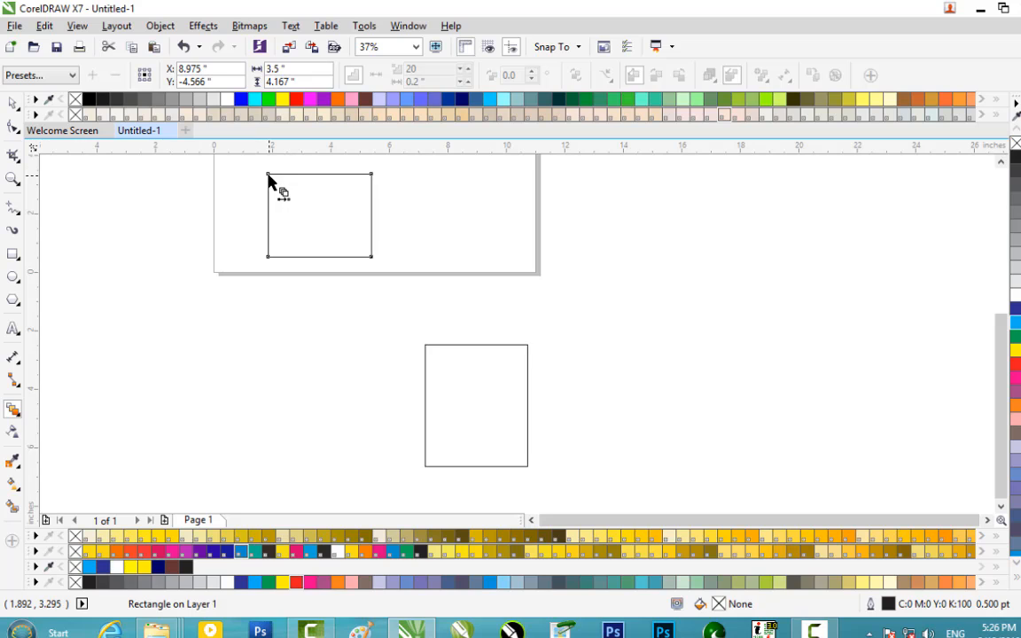
left_click_drag(292, 224, 467, 393)
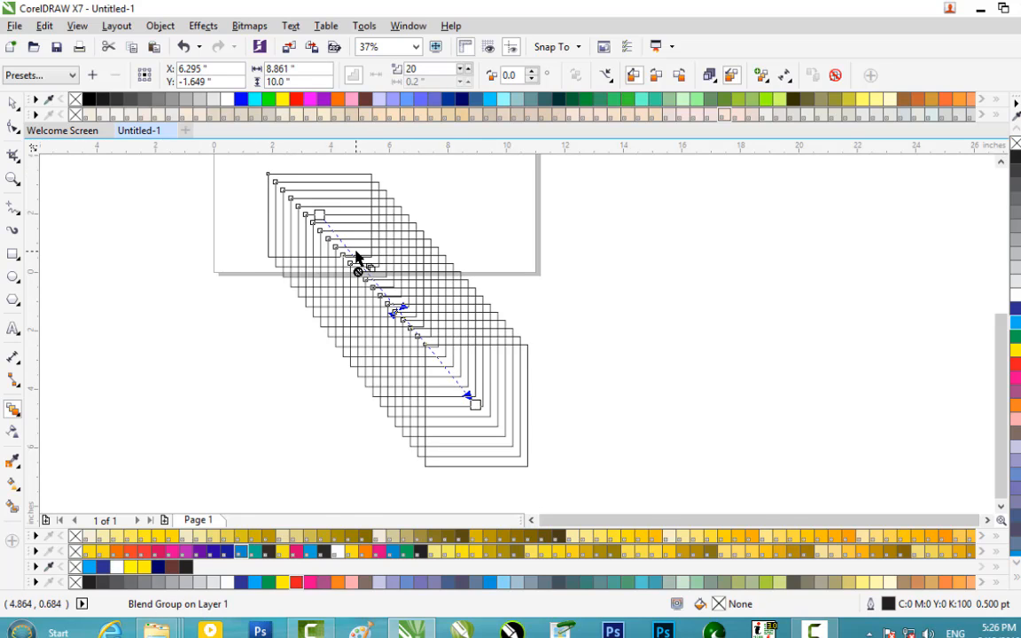
scroll(358, 261, "up", 3)
scroll(359, 262, "down", 2)
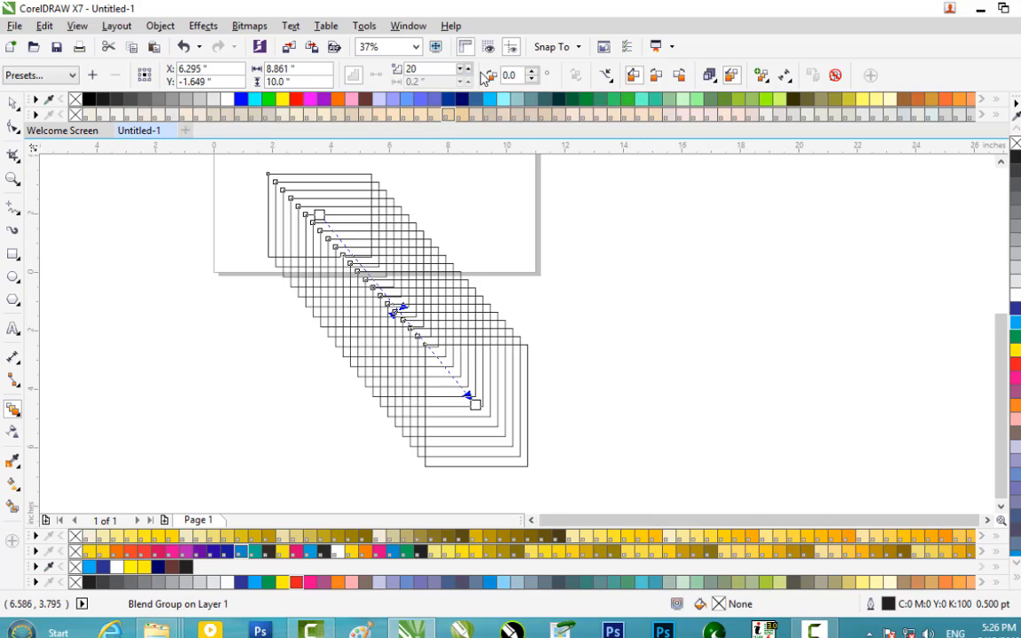
Set the number of blend steps to 10
left_click(462, 72)
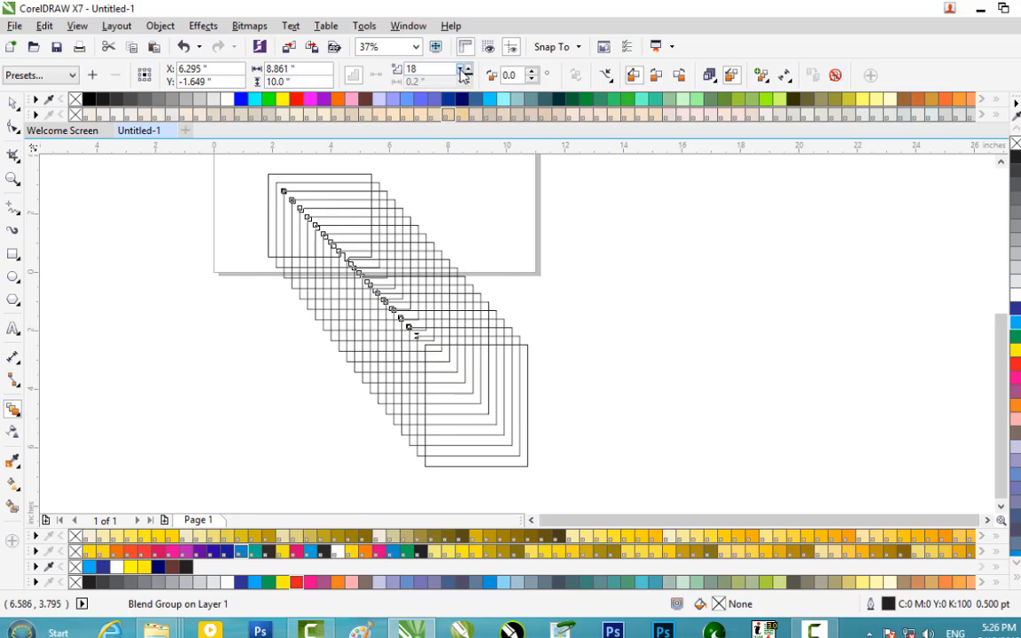
left_click(463, 71)
left_click(463, 72)
left_click(463, 71)
left_click(462, 72)
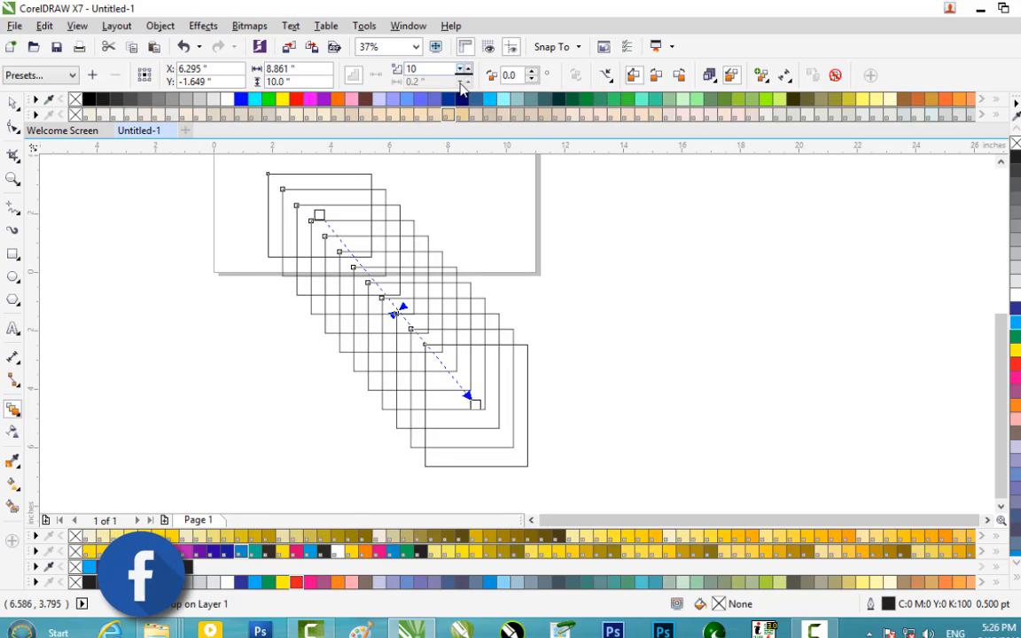
scroll(434, 316, "up", 1)
scroll(423, 311, "down", 1)
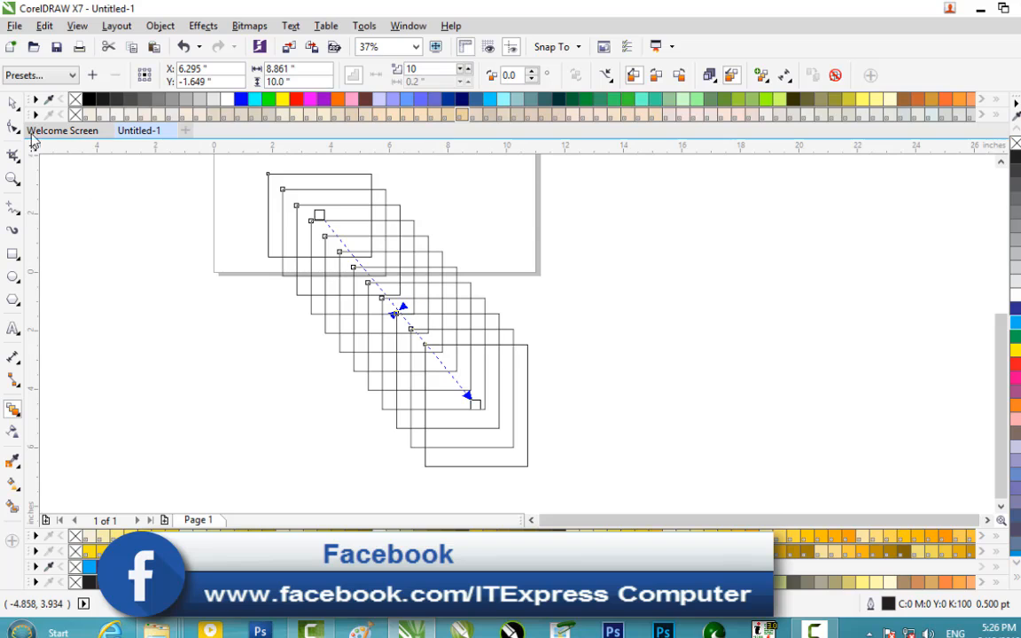
Fill the blend's upper control rectangle with blue and its lower control rectangle with yellow
left_click(13, 104)
left_click(404, 190)
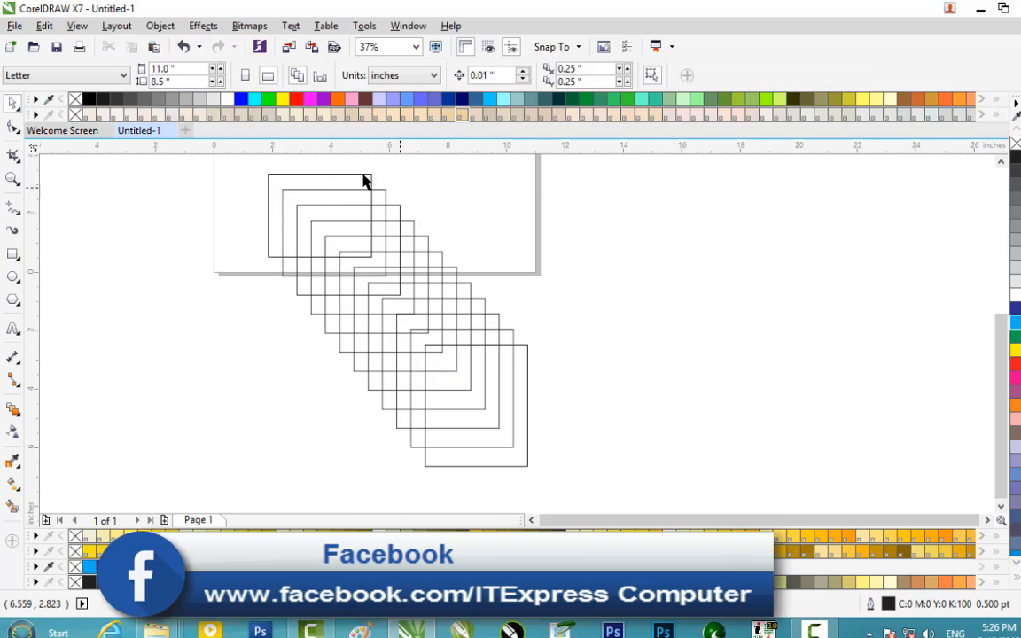
left_click(347, 174)
left_click(1016, 323)
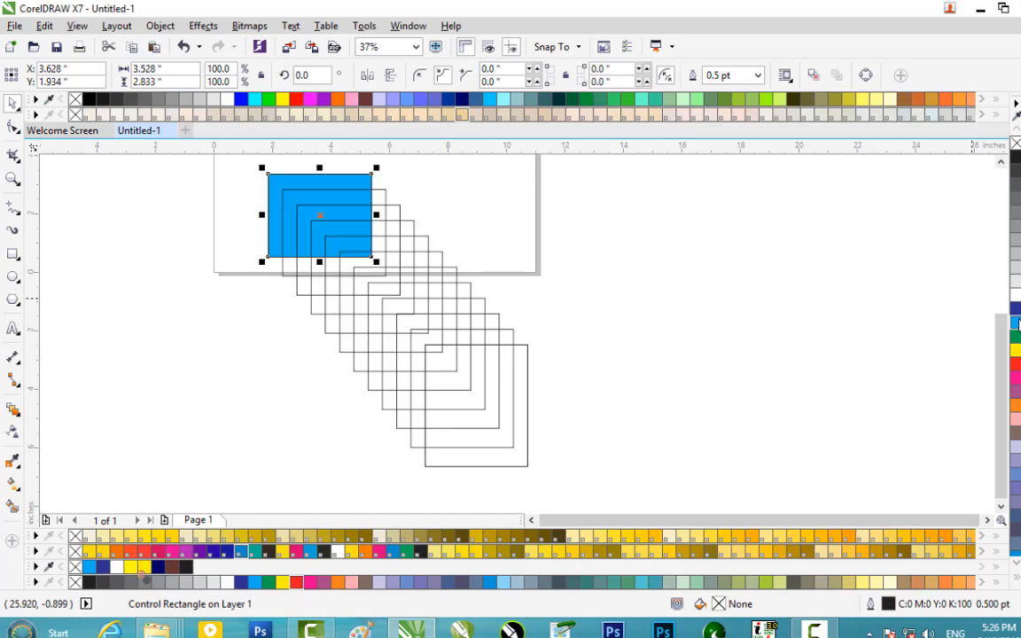
left_click(521, 455)
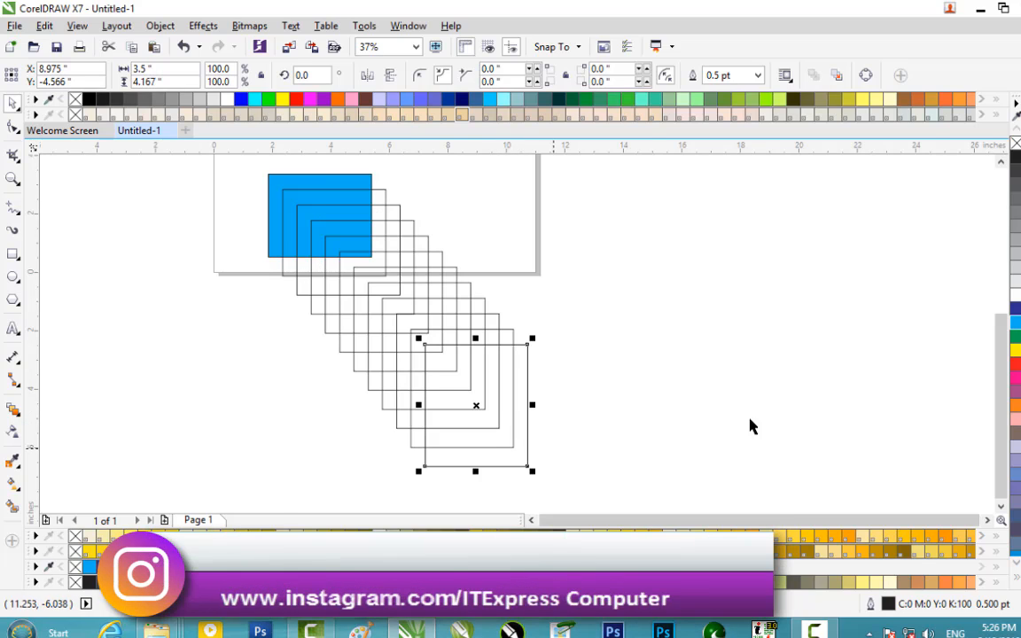
left_click(1016, 350)
left_click(638, 344)
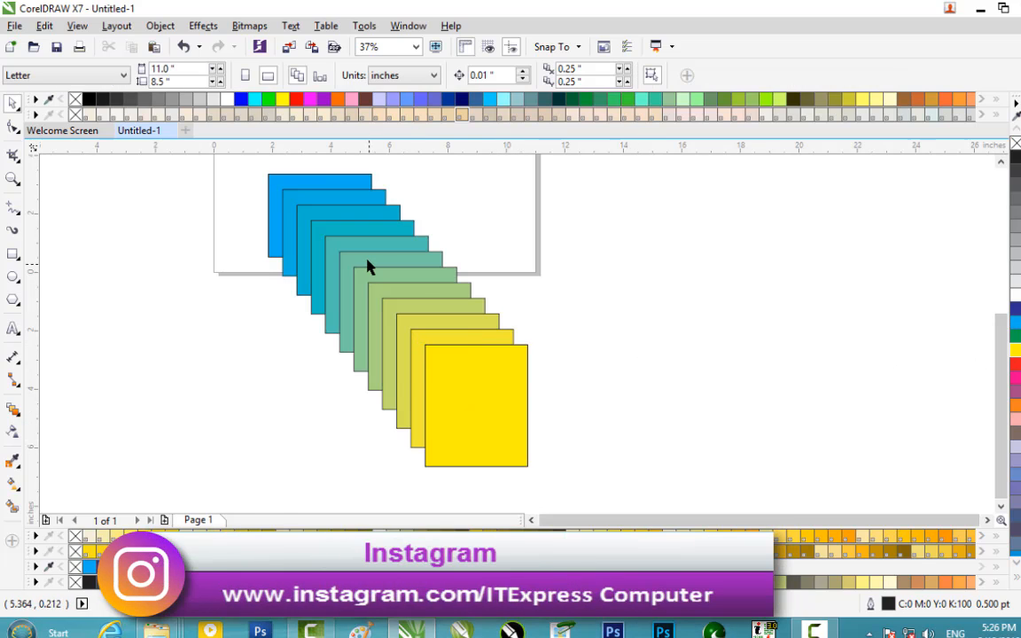
Select the whole blend group and remove its outline
scroll(365, 260, "down", 2)
scroll(363, 261, "up", 1)
left_click_drag(251, 167, 529, 398)
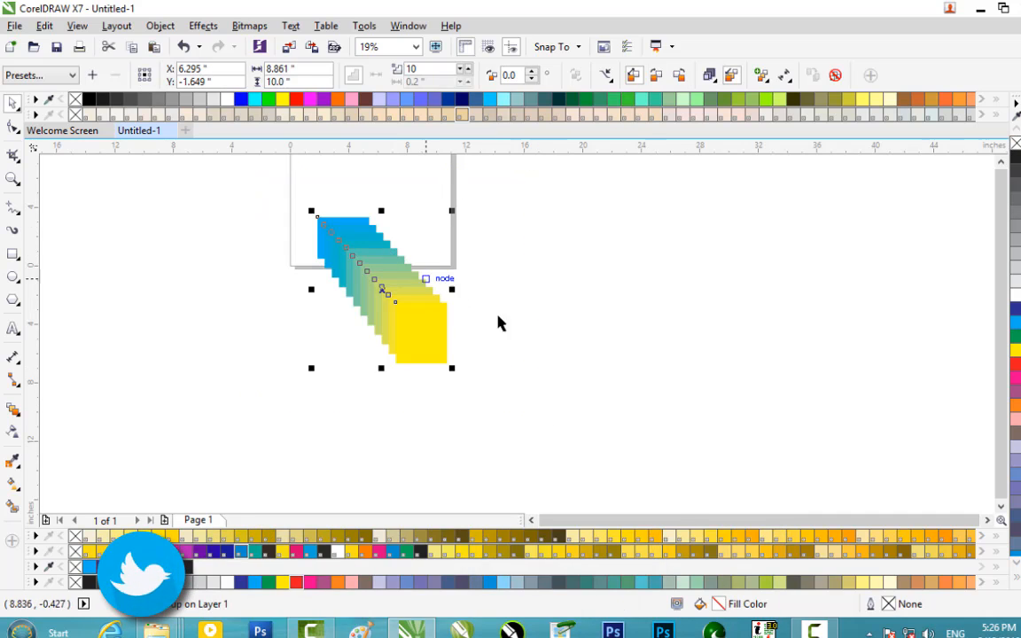
scroll(399, 315, "up", 2)
scroll(396, 315, "down", 1)
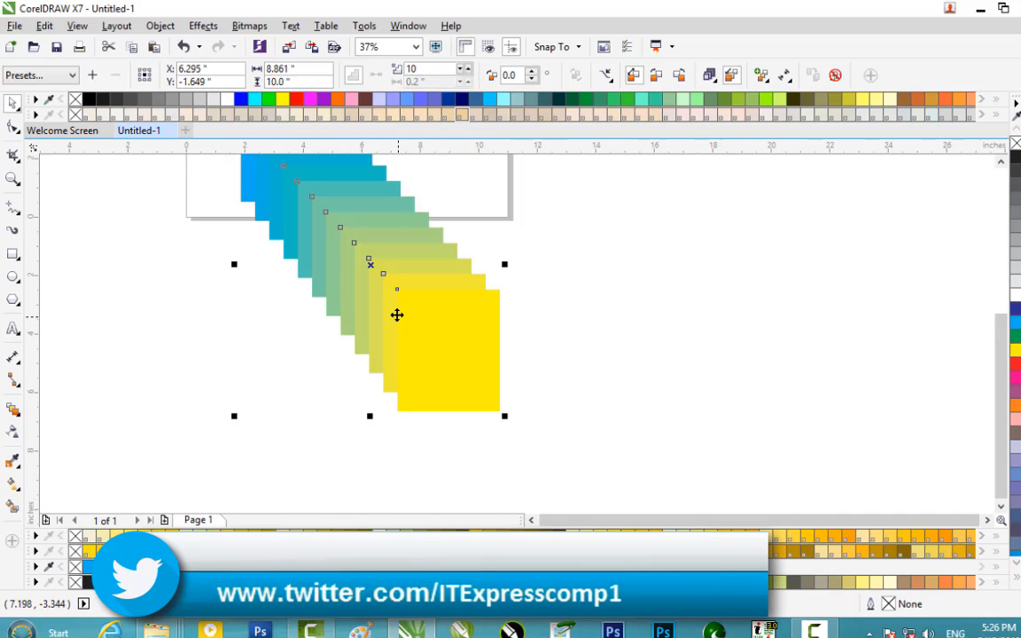
left_click(752, 257)
Give the whole blend group a hairline outline
scroll(406, 267, "down", 2)
scroll(404, 268, "up", 1)
left_click(404, 267)
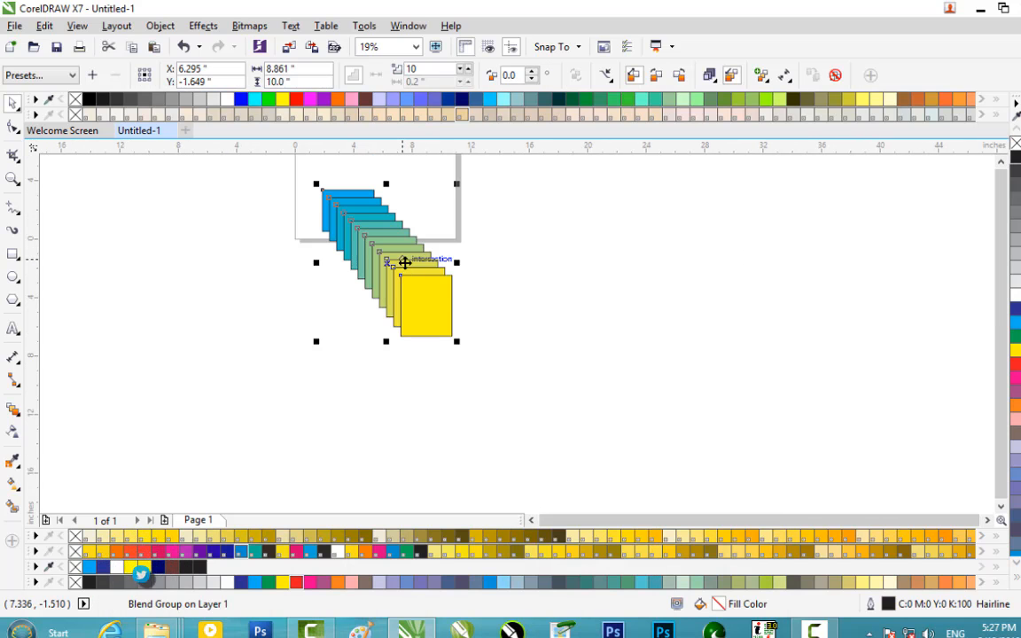
Stretch the blend group to about 23.7 by 9.9 inches and move it below the page
left_click_drag(455, 338, 671, 260)
left_click(741, 303)
left_click_drag(469, 267, 367, 358)
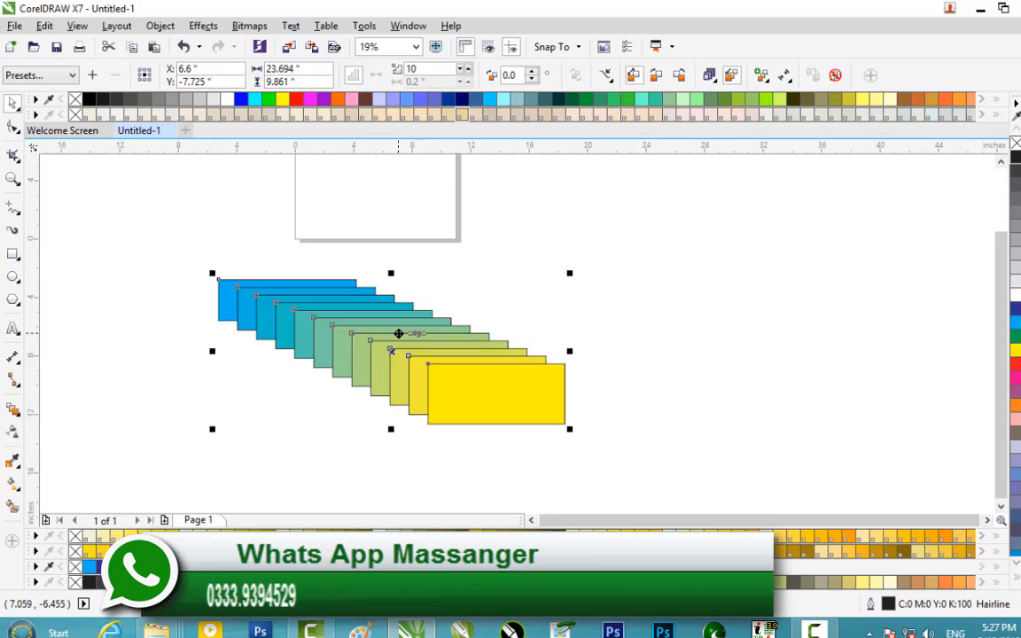
scroll(422, 368, "up", 2)
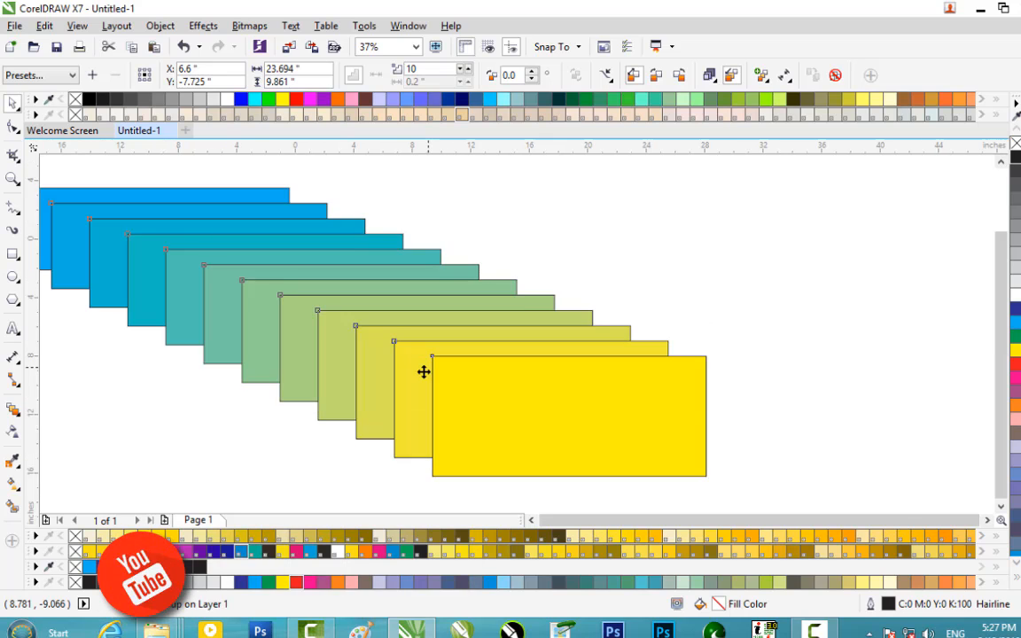
scroll(424, 371, "down", 2)
left_click(639, 367)
Try the clockwise and counterclockwise colour progressions on the blend group
left_click(376, 361)
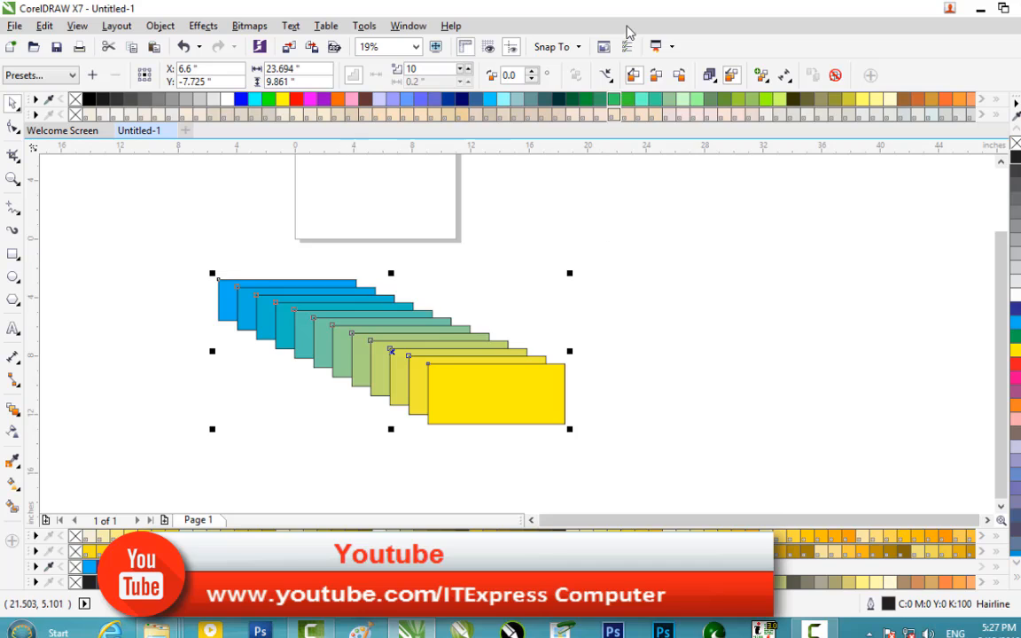
left_click(611, 84)
left_click(611, 85)
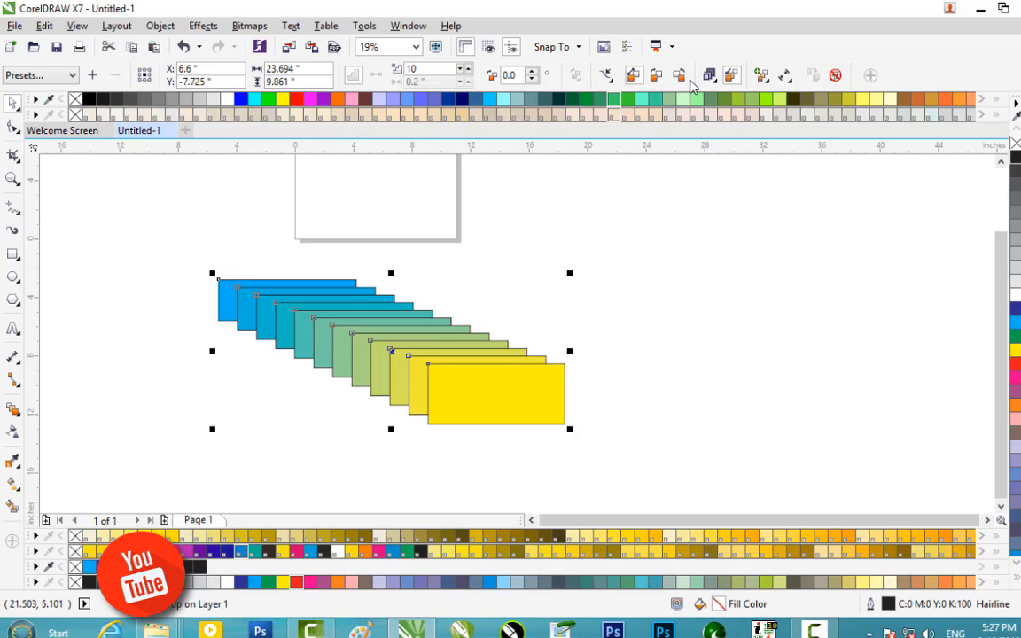
left_click(654, 78)
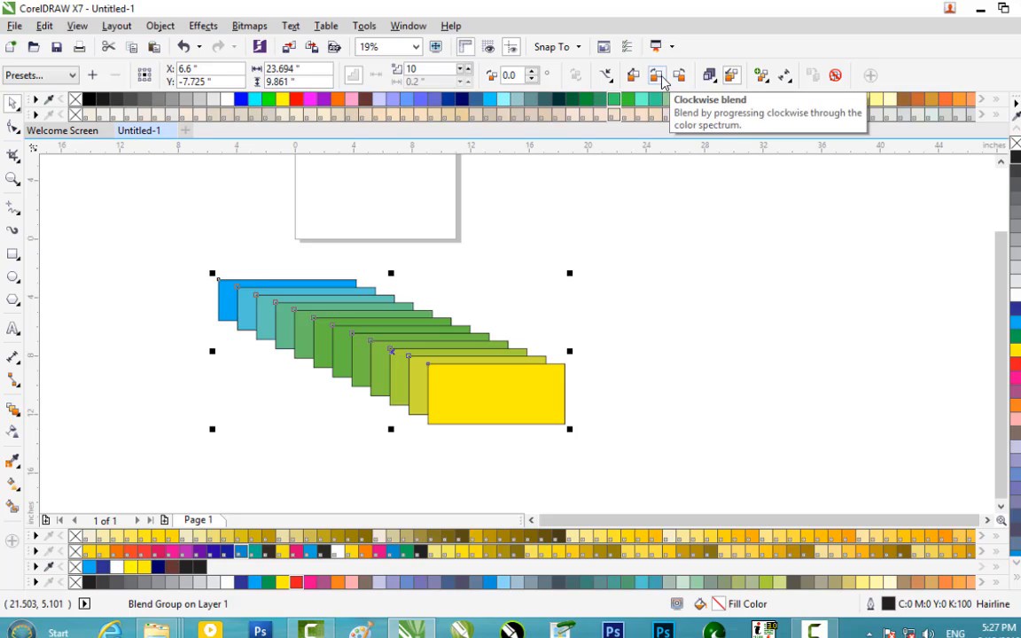
left_click(680, 78)
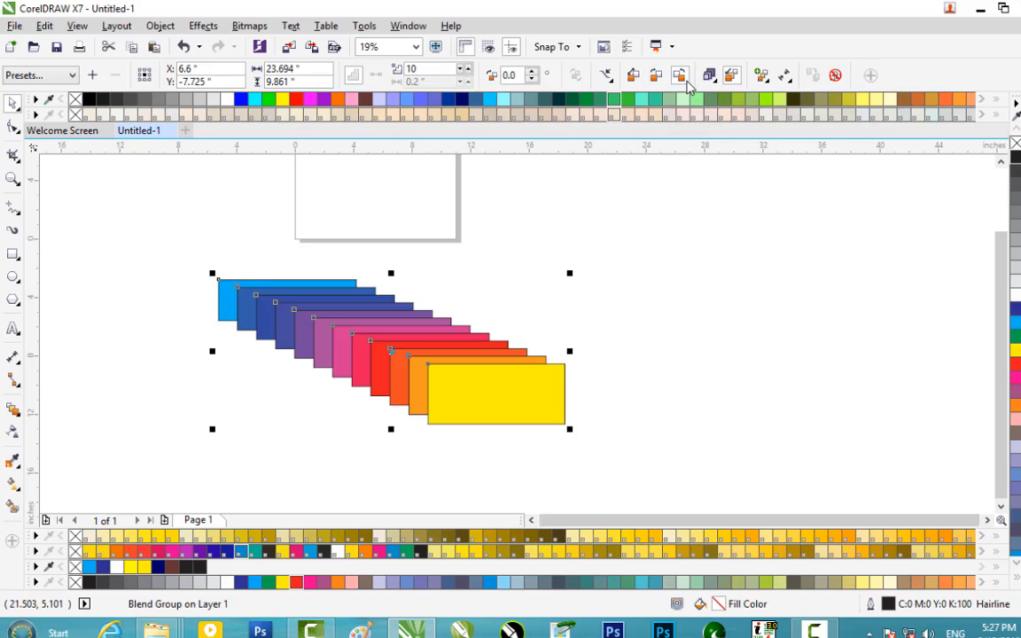
left_click(762, 76)
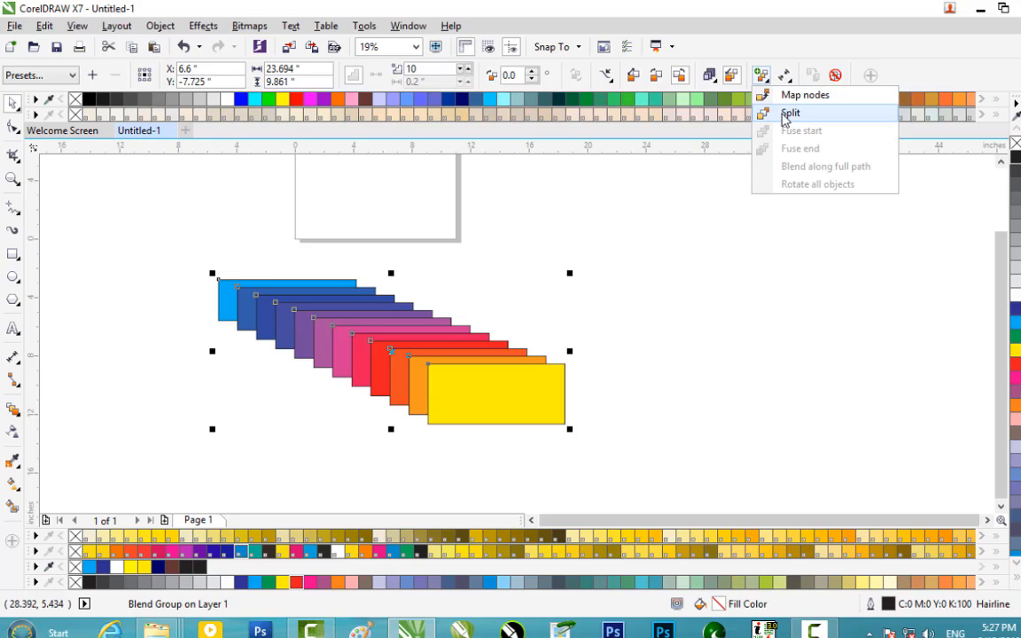
left_click(789, 81)
left_click(790, 81)
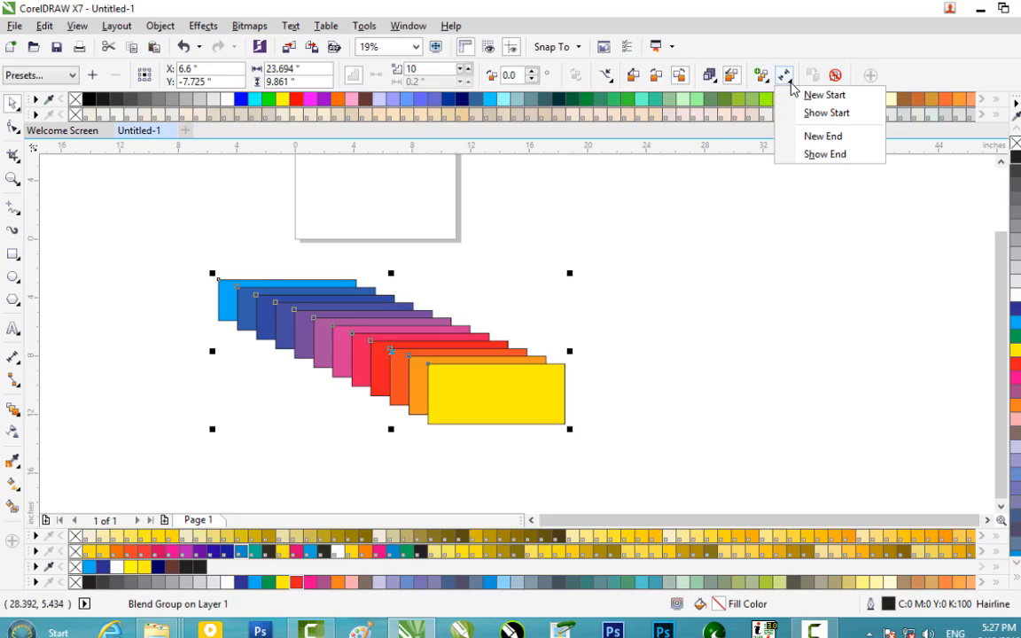
Rotate the blended objects with a blend direction of 45° and progress their colours clockwise through the spectrum
left_click(534, 75)
left_click(534, 75)
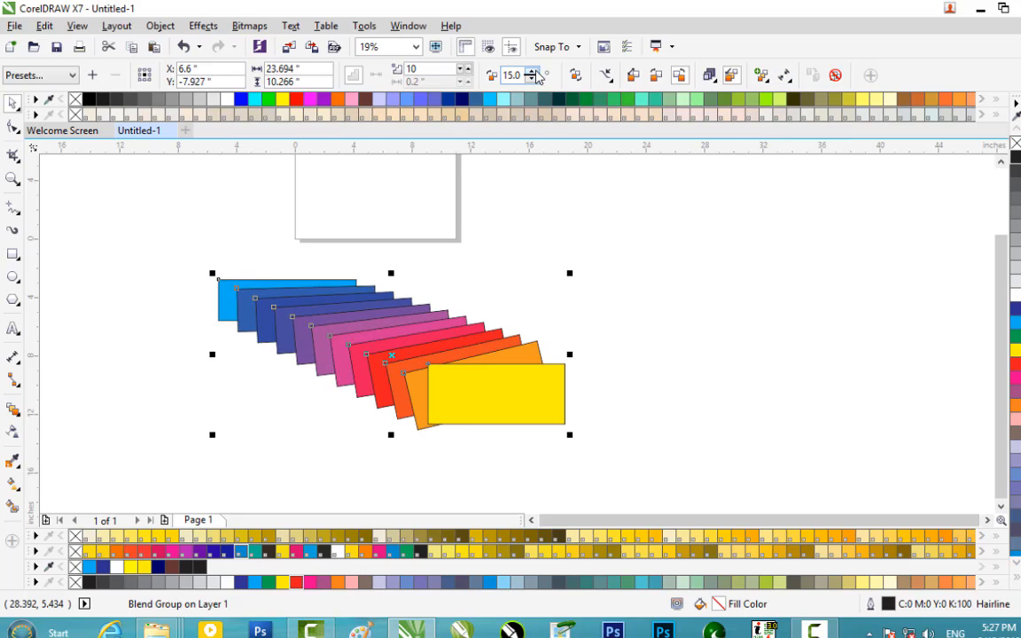
left_click(534, 75)
left_click(535, 74)
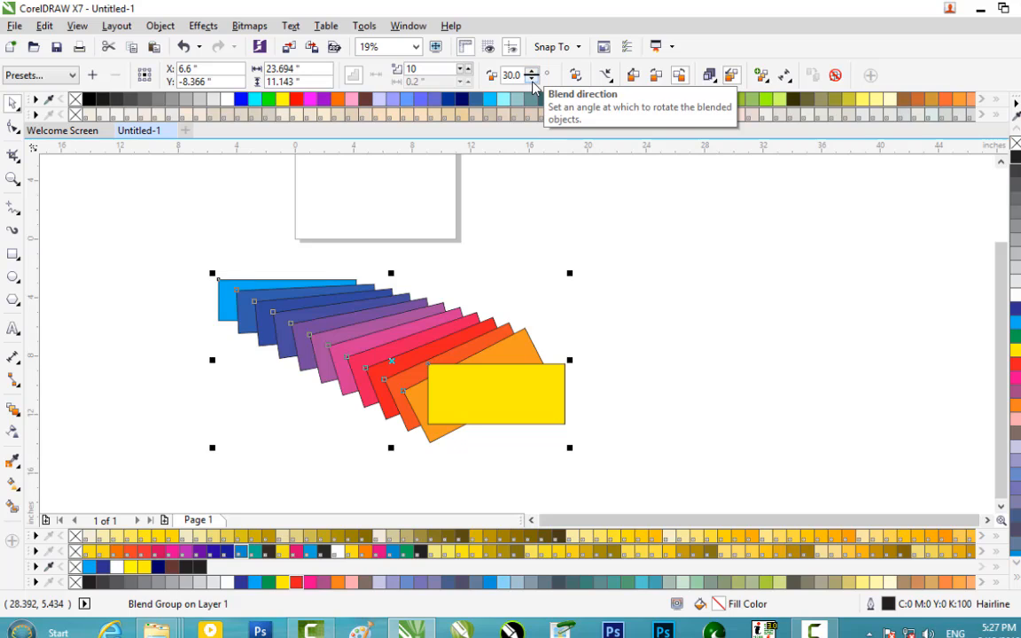
left_click(533, 71)
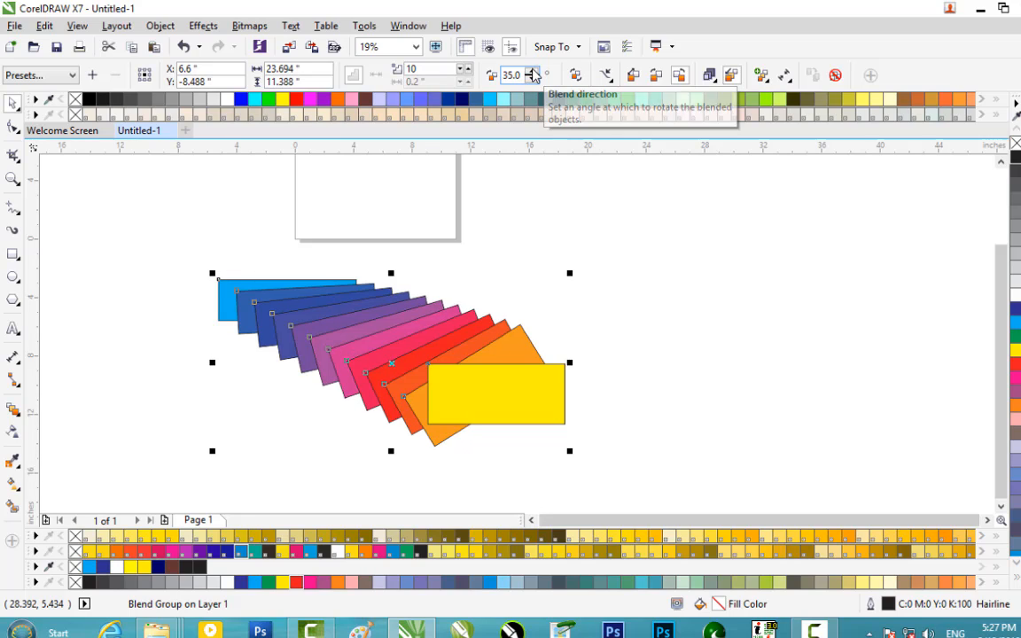
left_click(657, 79)
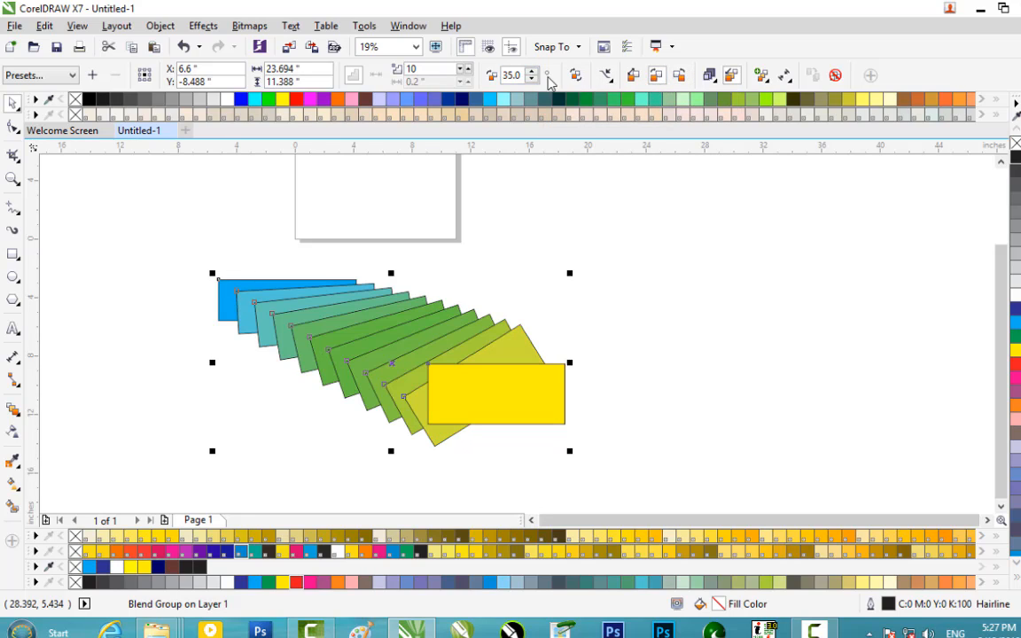
left_click(532, 71)
left_click(531, 70)
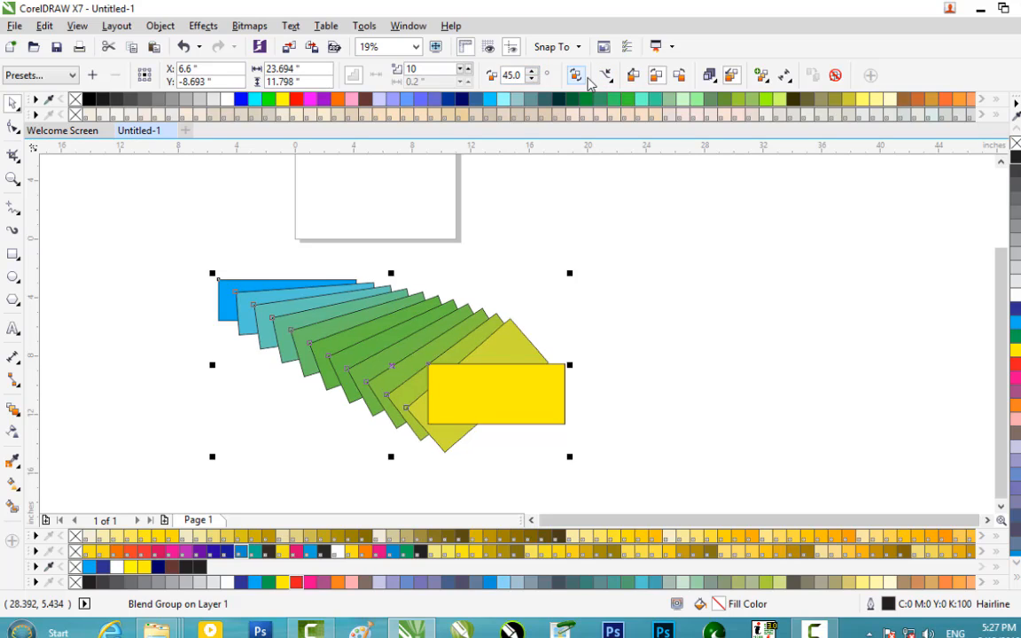
Apply the loop effect to the blend and move it up to about X 10.9, Y -3.3 inches, overlapping the page
left_click(578, 78)
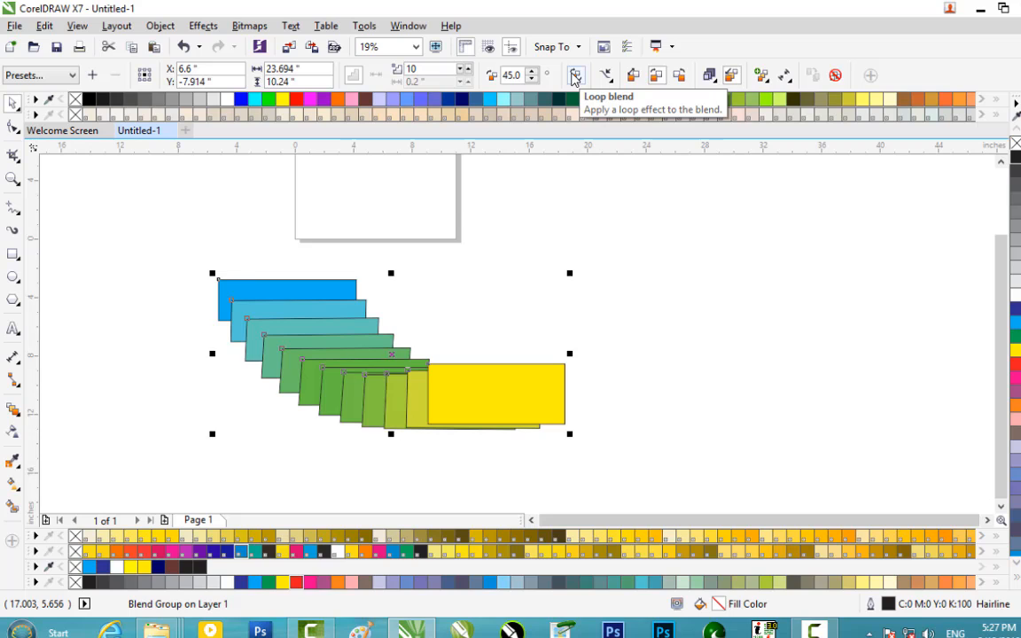
left_click_drag(421, 388, 485, 320)
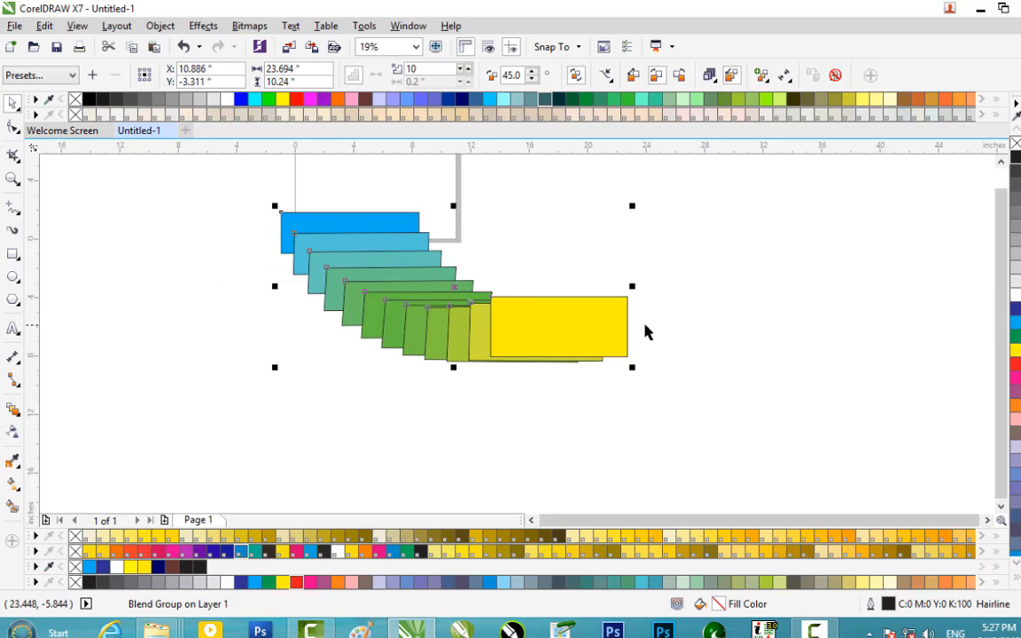
left_click(661, 347)
scroll(498, 342, "up", 2)
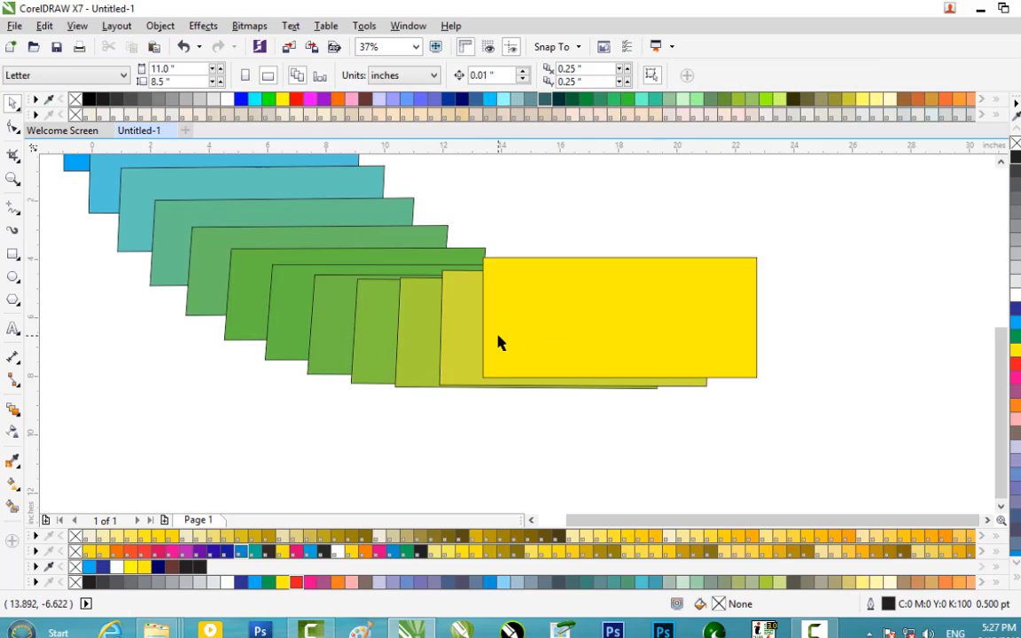
scroll(499, 342, "down", 2)
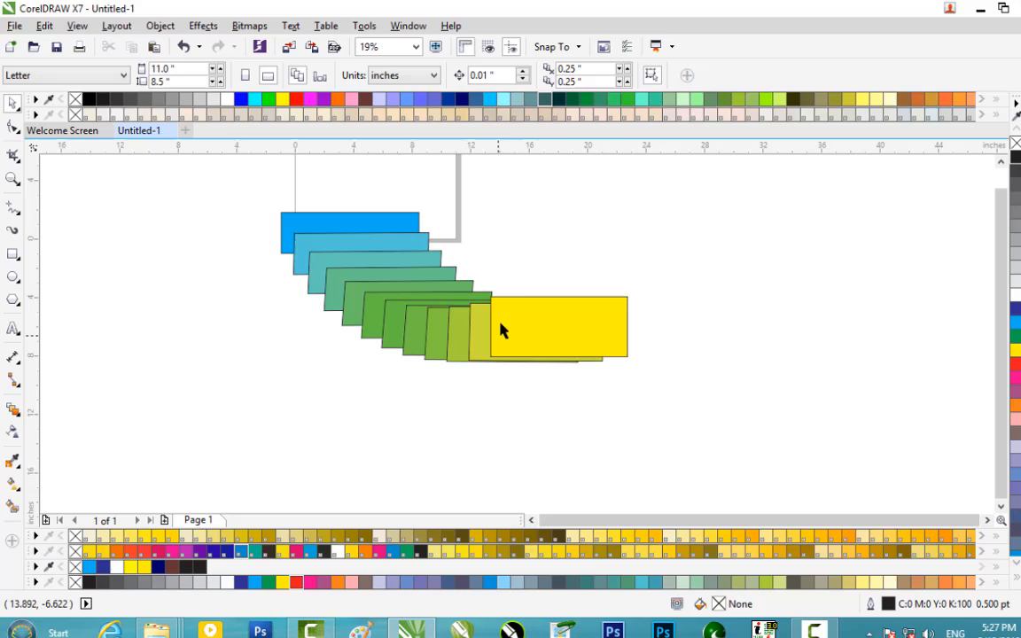
Select the blend group with the Blend tool, check its path options and apply the direct colour progression
left_click(15, 410)
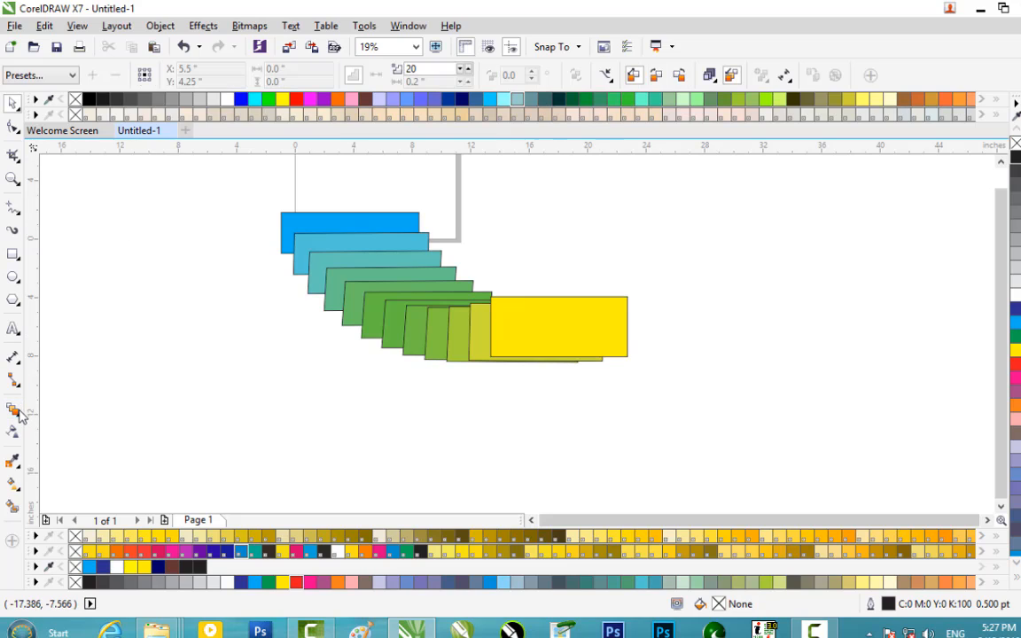
left_click(606, 77)
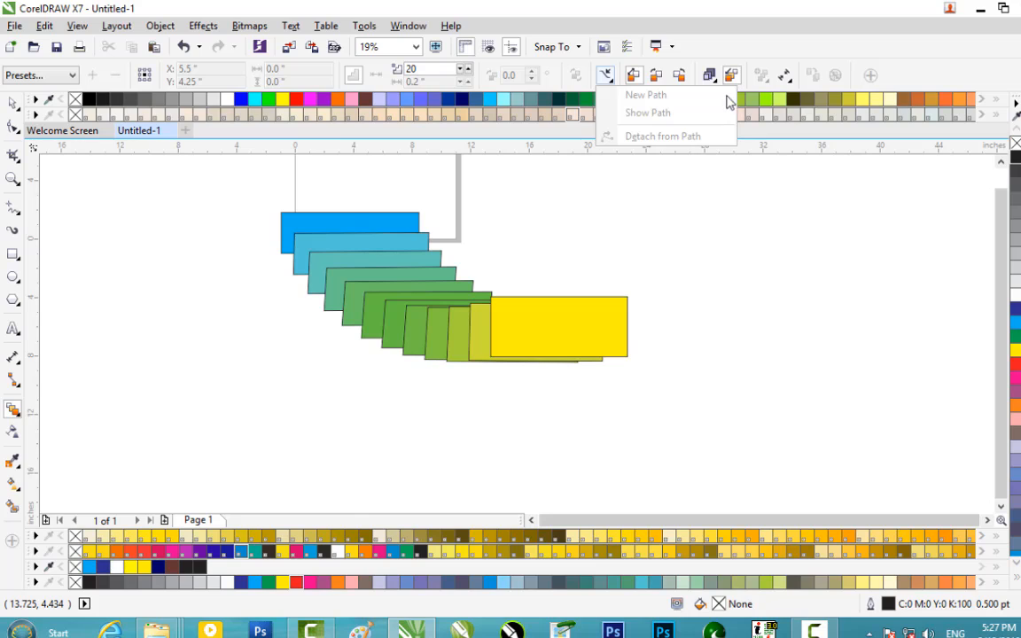
left_click(496, 342)
left_click(501, 328)
left_click(454, 316)
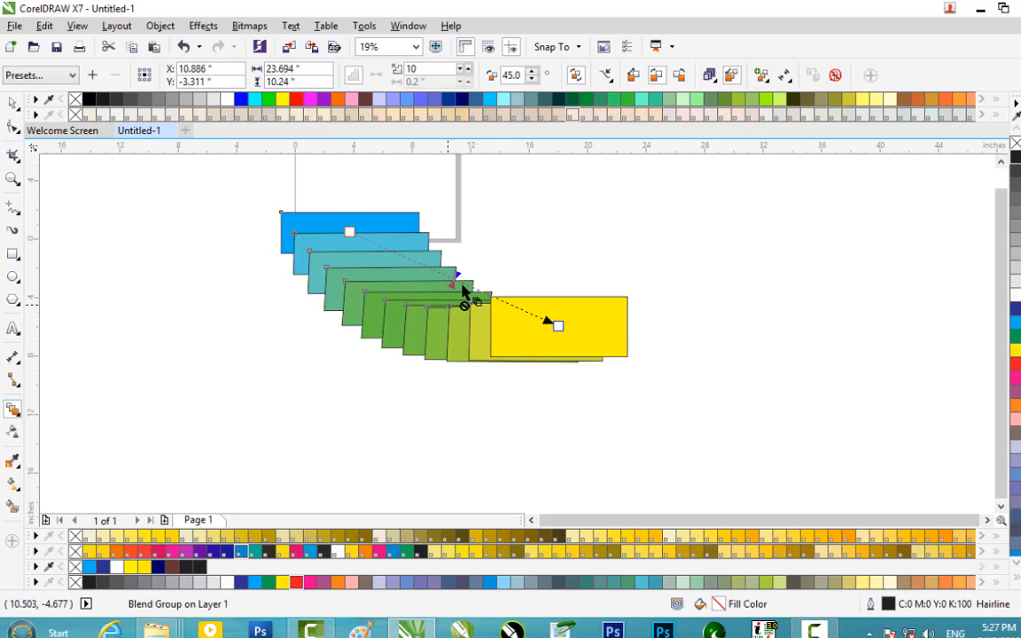
left_click(608, 83)
left_click(611, 84)
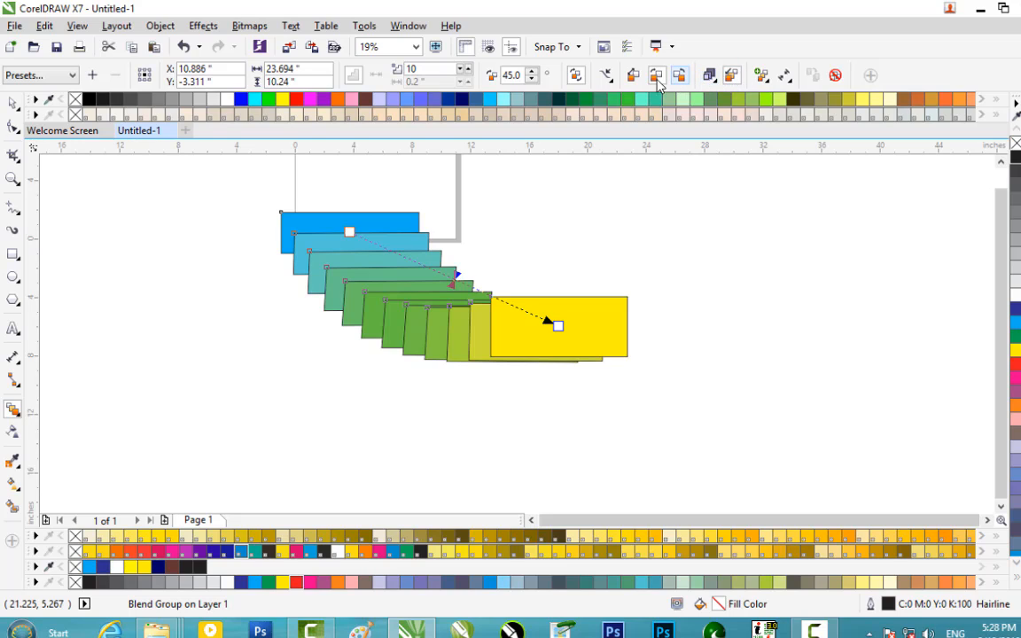
left_click(632, 76)
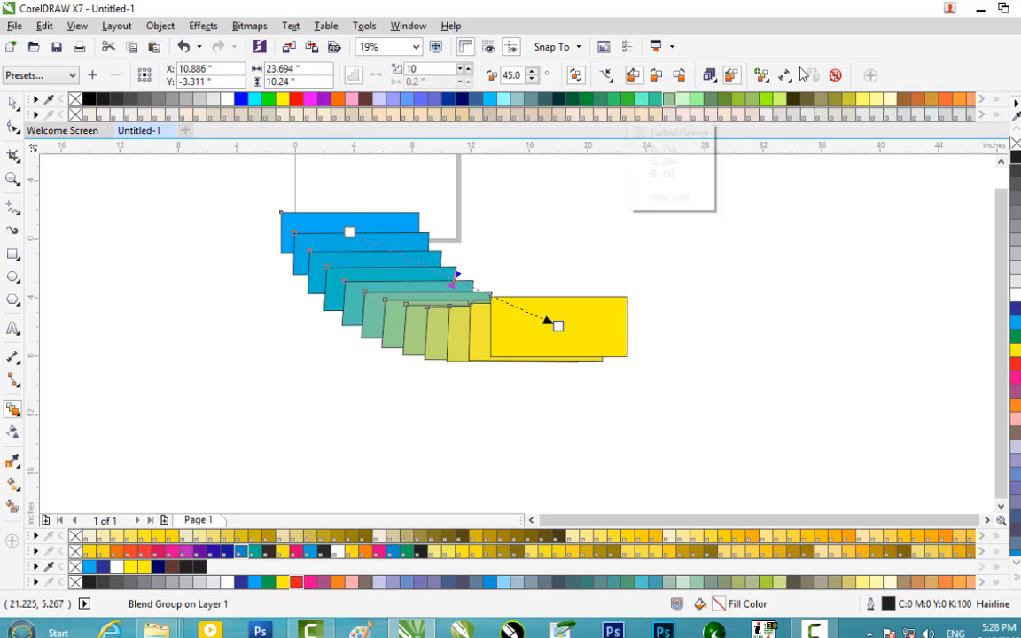
Try clearing the blend from the two rectangles and undo the removal
left_click(837, 76)
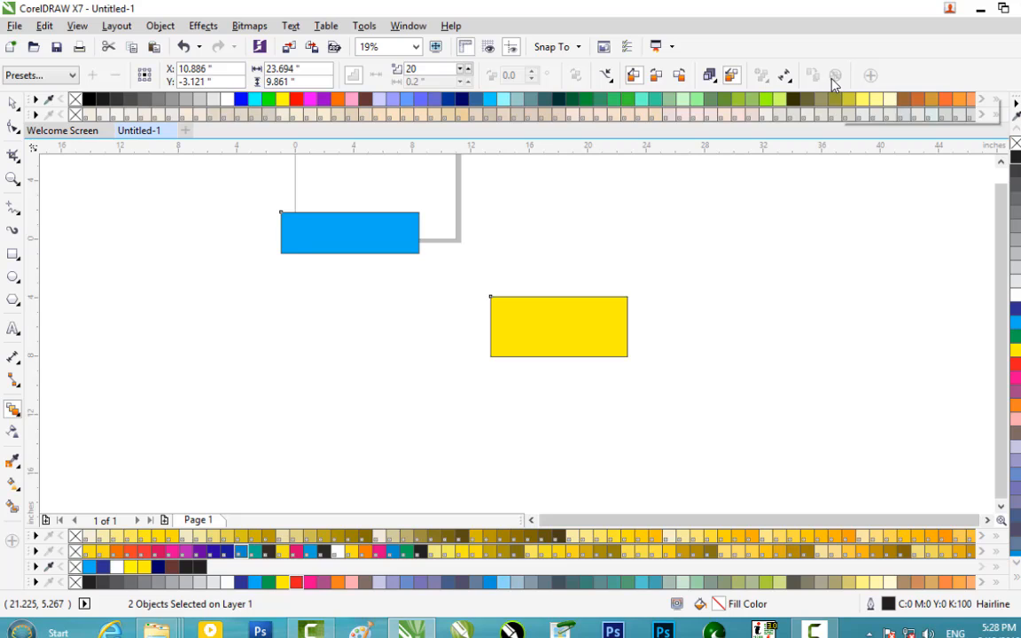
key("ctrl+z")
left_click(599, 279)
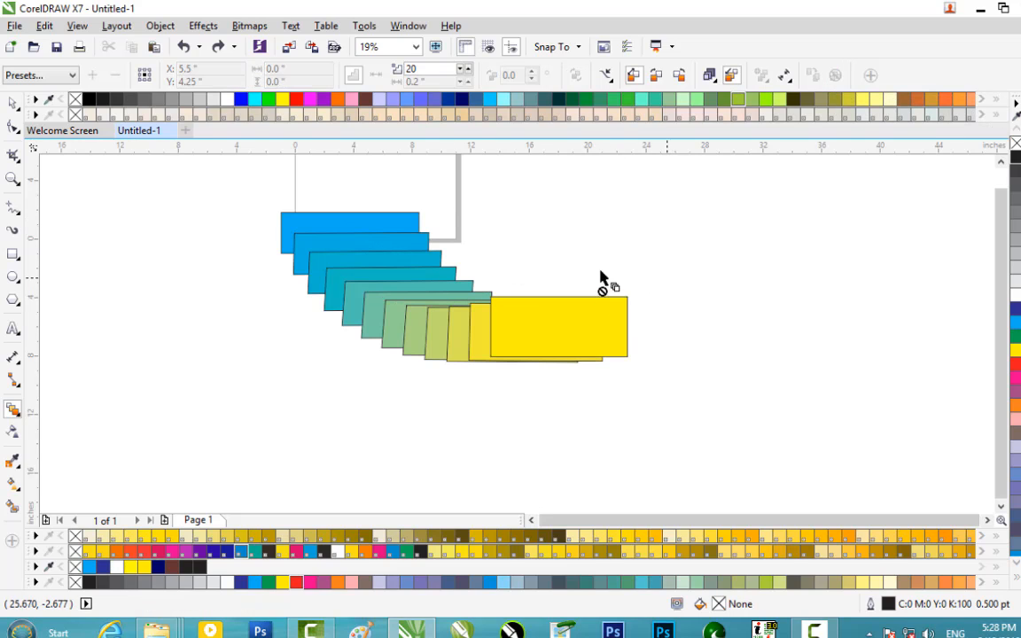
Move the blend group to about X 2.2, Y -3.3 inches with the Pick tool
left_click(12, 105)
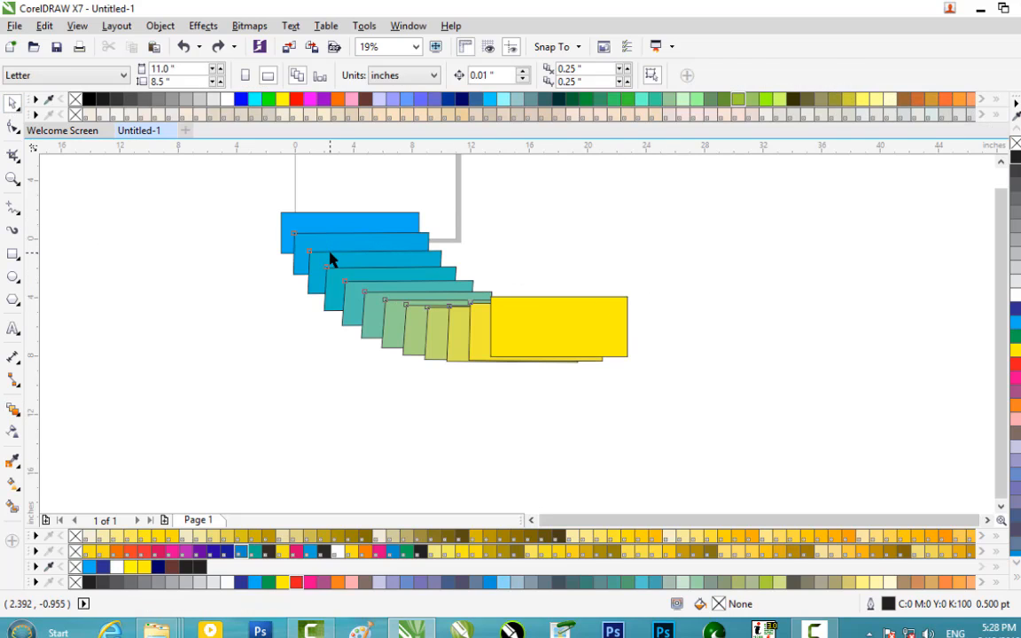
left_click(330, 259)
left_click_drag(506, 319, 394, 325)
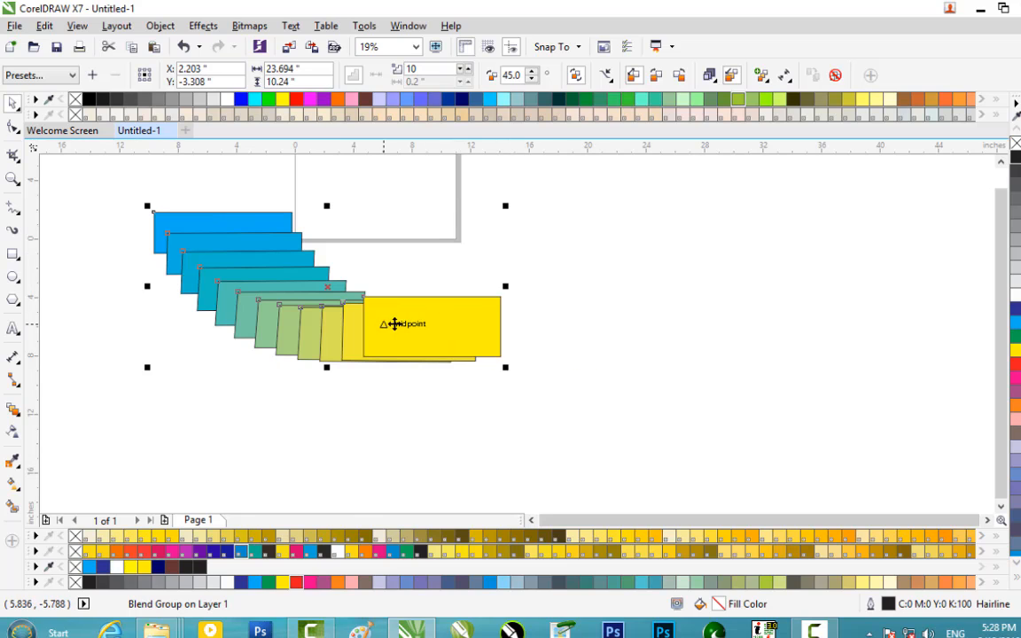
left_click_drag(510, 182, 121, 453)
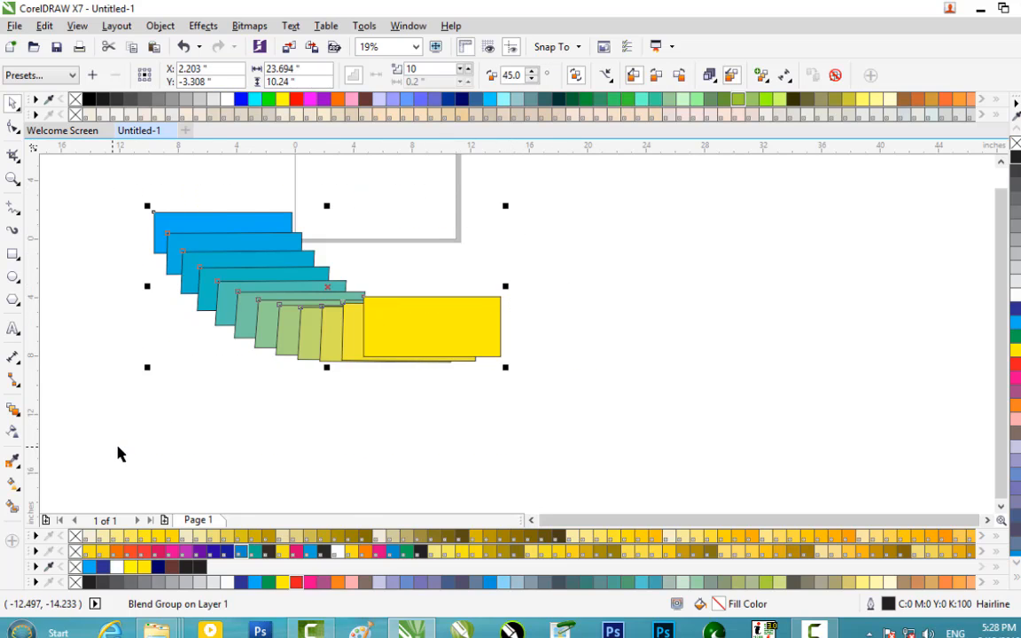
left_click(22, 419)
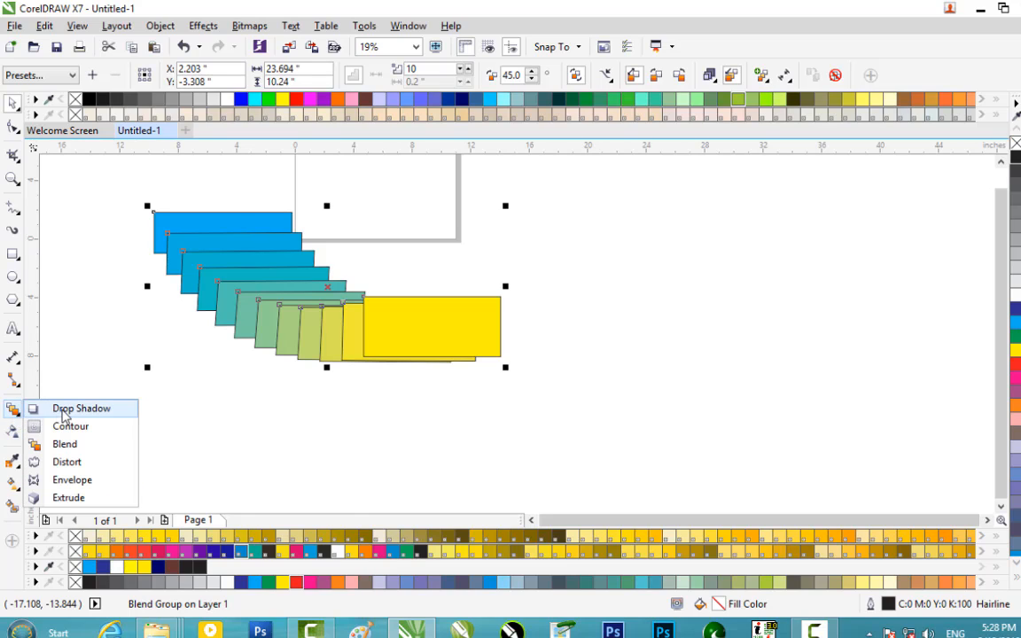
left_click(64, 413)
left_click(12, 103)
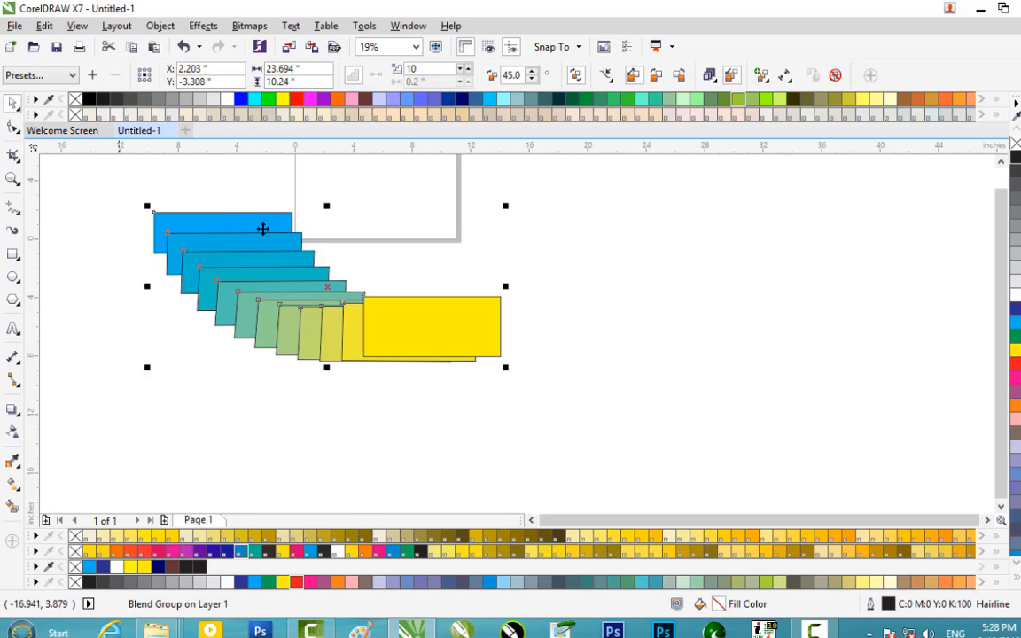
Move the blend group to about X 8.3, Y -5.0 inches and delete it
left_click_drag(367, 287, 455, 310)
key("Delete")
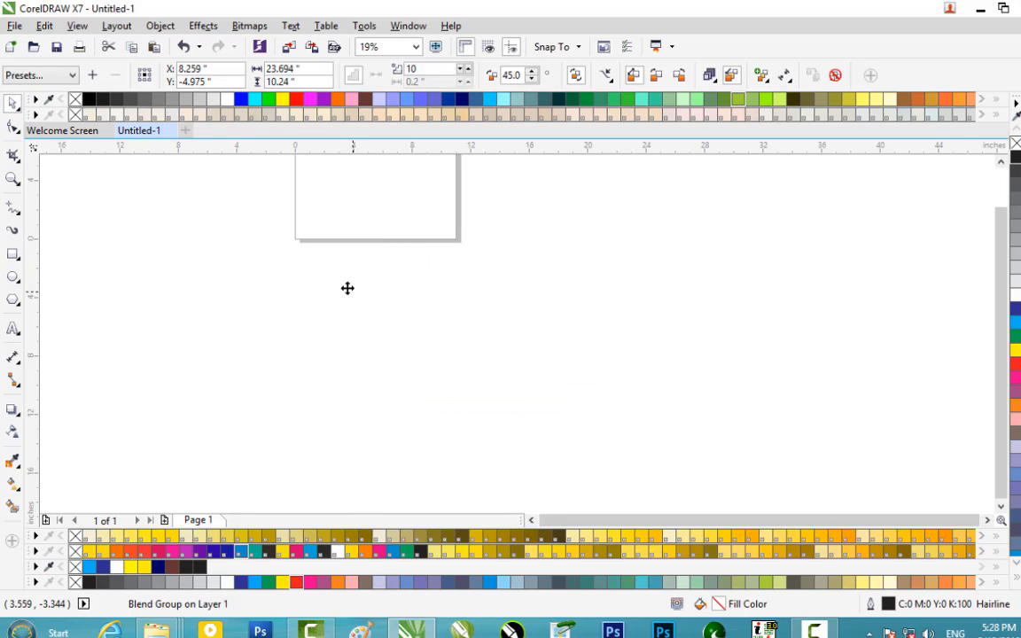
Draw a rectangle about 10.8 by 12.5 inches below the page and make a concentric copy scaled down to about 9.8 by 11.3 inches
left_click(13, 254)
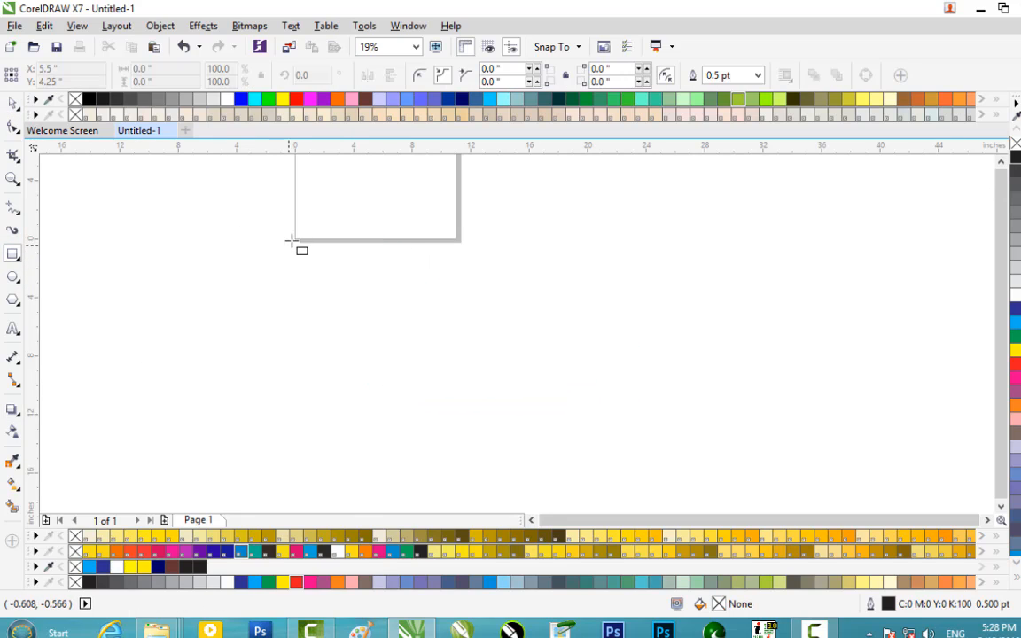
left_click_drag(298, 238, 456, 420)
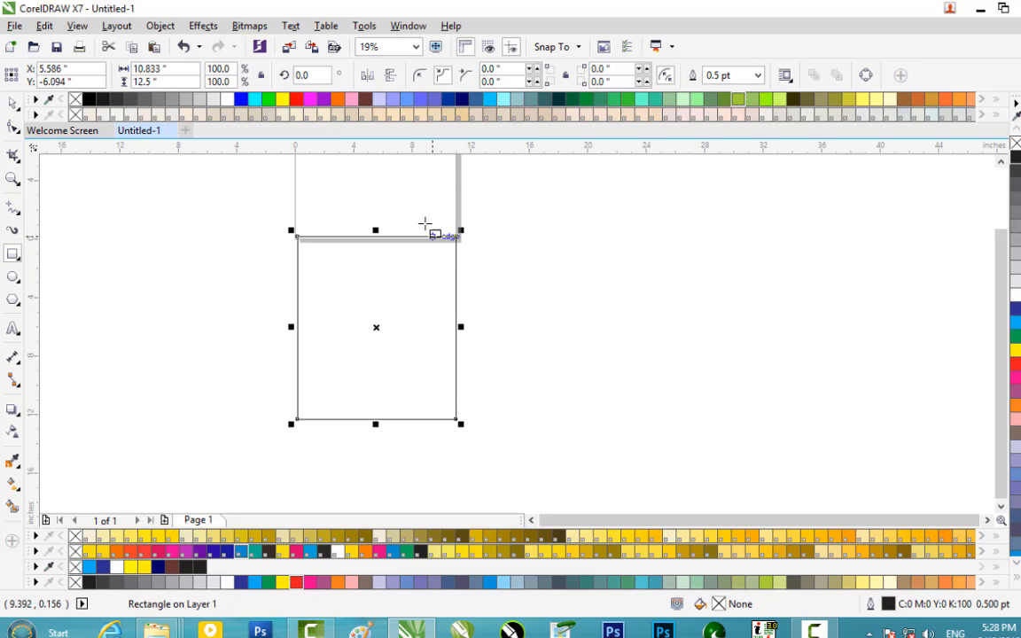
scroll(428, 236, "up", 2)
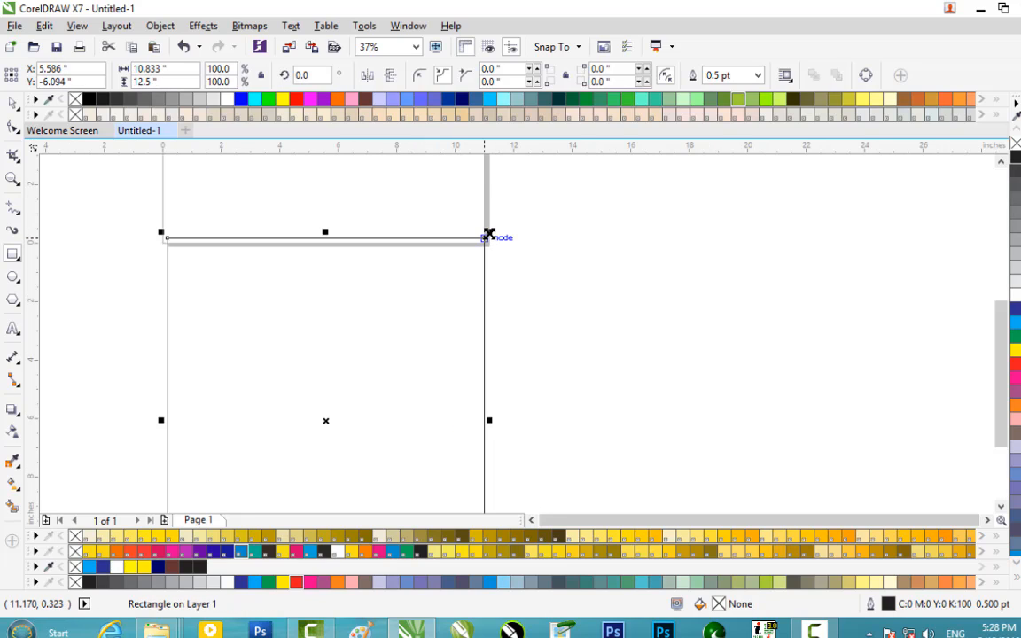
left_click_drag(488, 233, 470, 256)
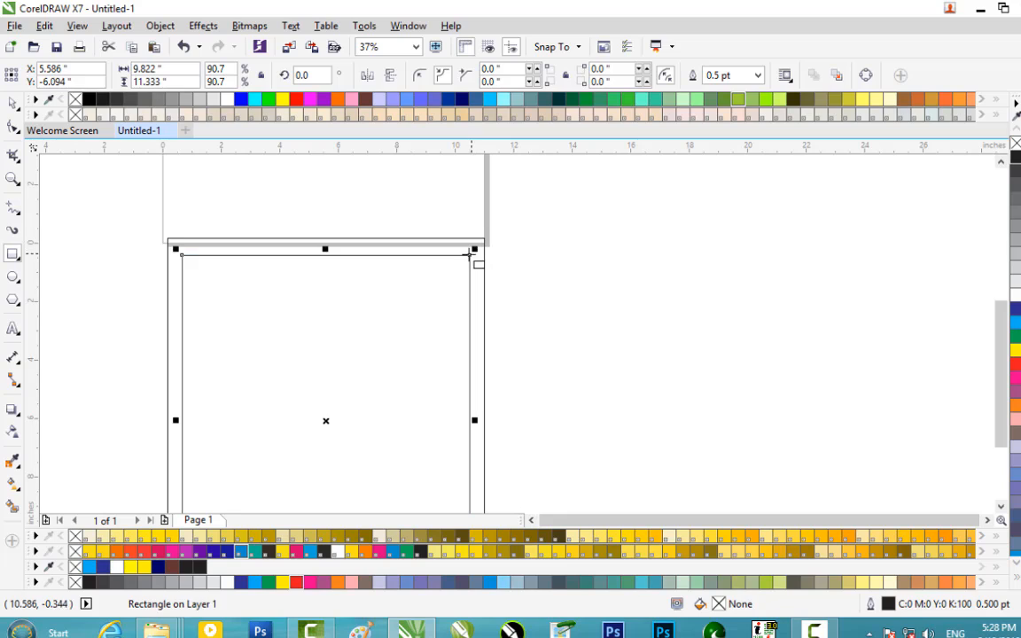
left_click(520, 259)
left_click(406, 238)
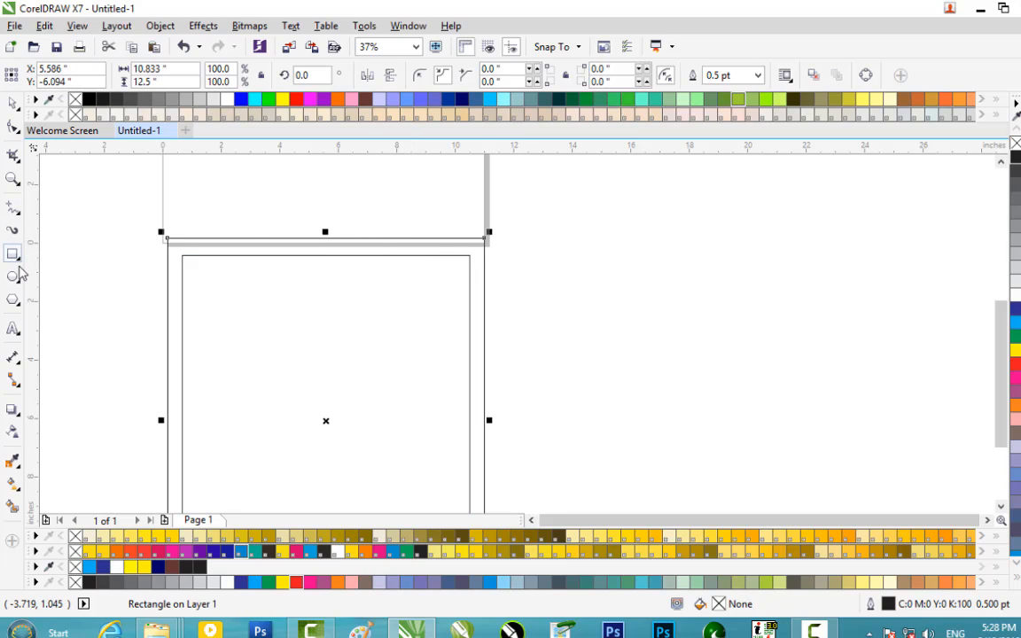
Blend the inner and outer rectangles into a lined frame using the Blend tool with 20 steps
left_click(14, 413)
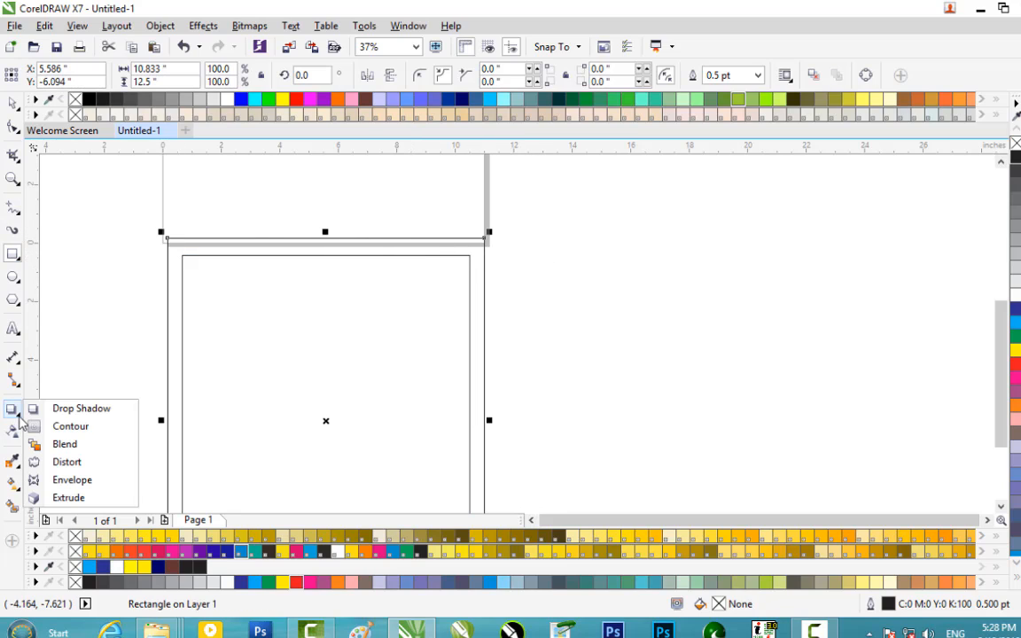
left_click(58, 444)
scroll(337, 239, "up", 2)
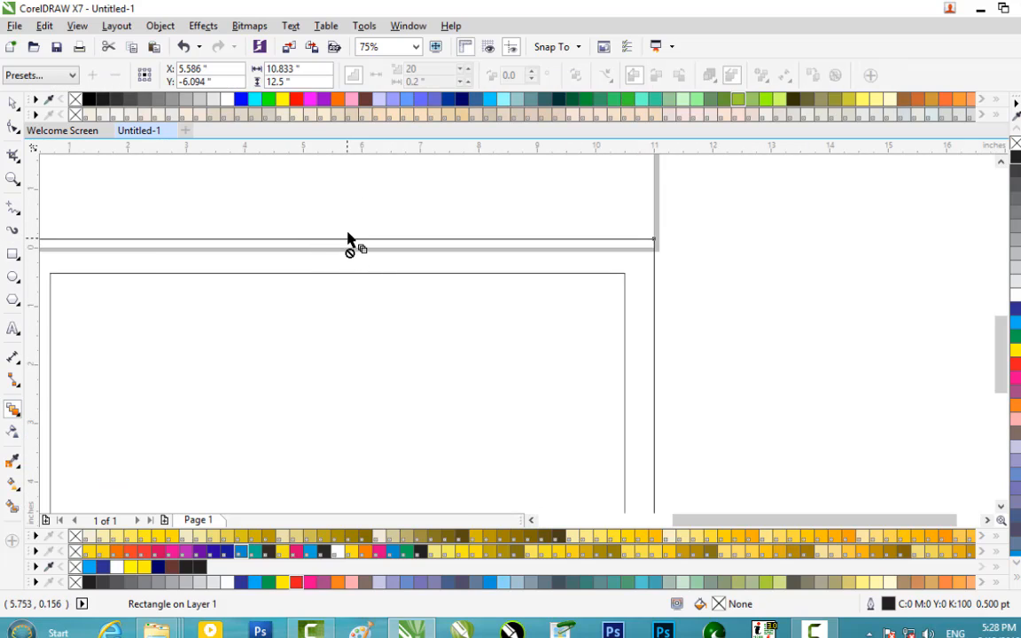
left_click(344, 250)
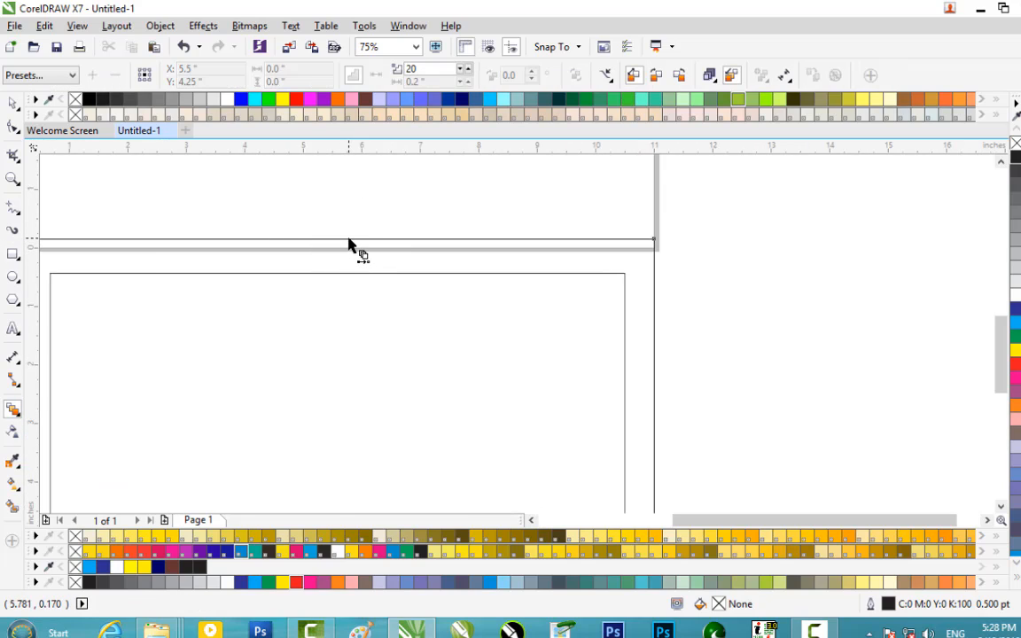
left_click_drag(348, 251, 349, 247)
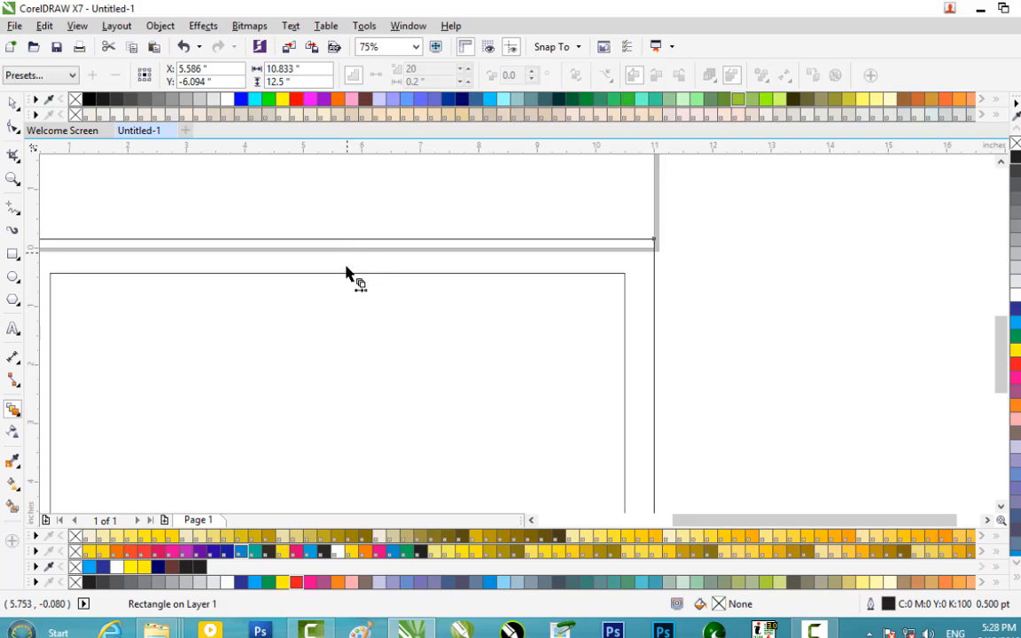
scroll(359, 275, "down", 2)
scroll(360, 271, "up", 4)
scroll(377, 235, "down", 3)
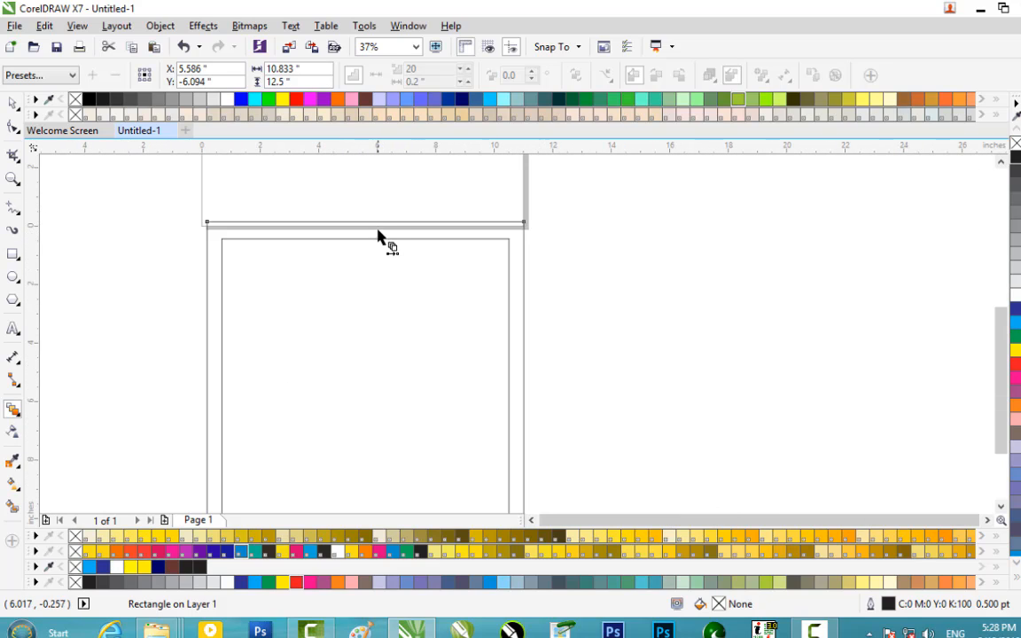
left_click_drag(365, 403, 369, 231)
left_click_drag(366, 247, 369, 218)
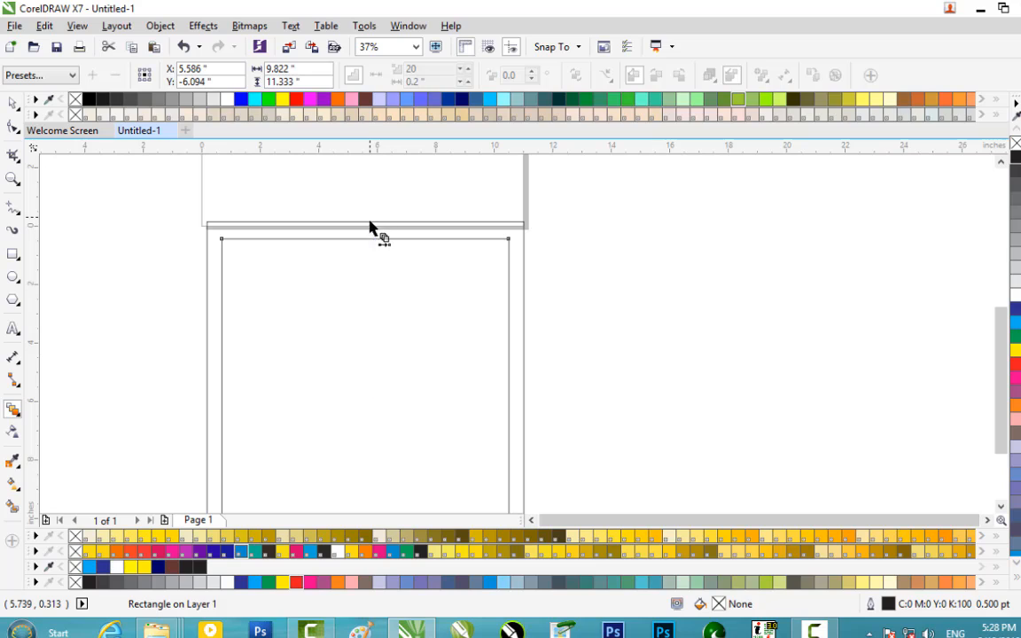
left_click_drag(508, 242, 522, 226)
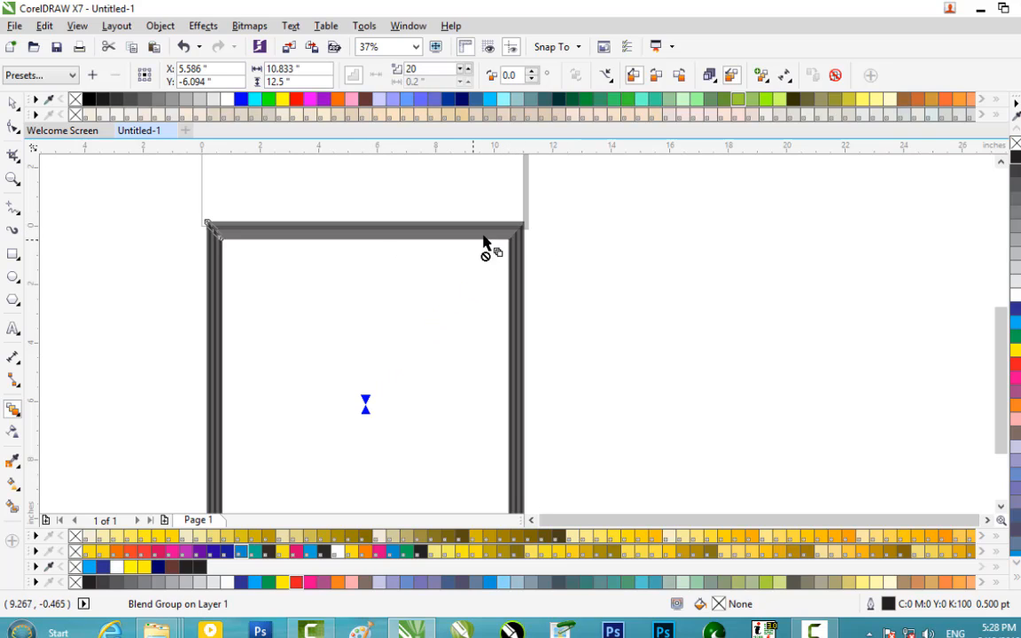
Examine the spacing of the blended lines along the frame's upper edge and corner
scroll(426, 230, "up", 3)
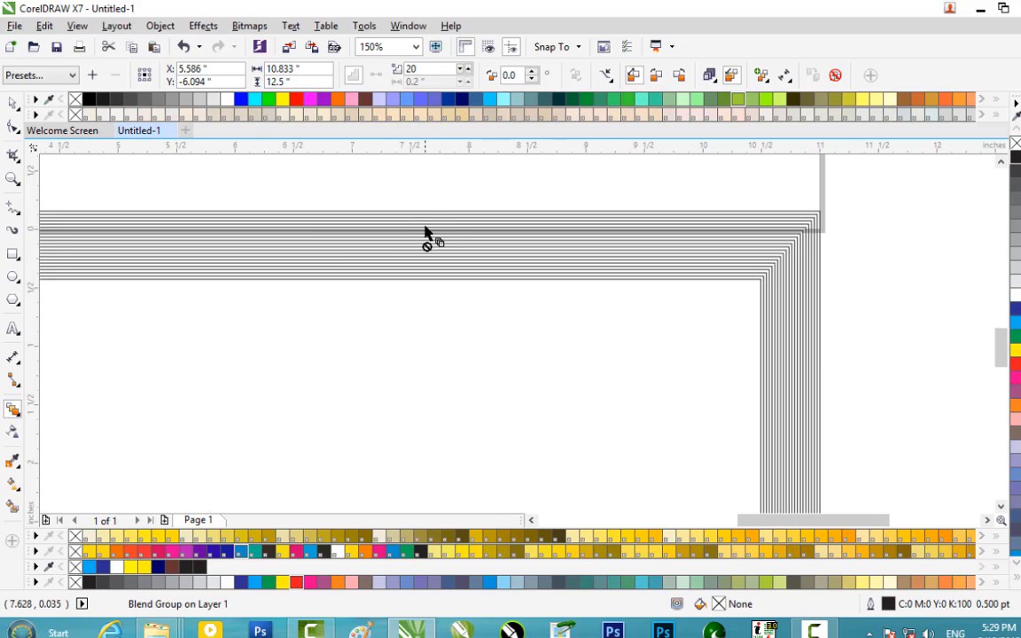
scroll(427, 230, "down", 3)
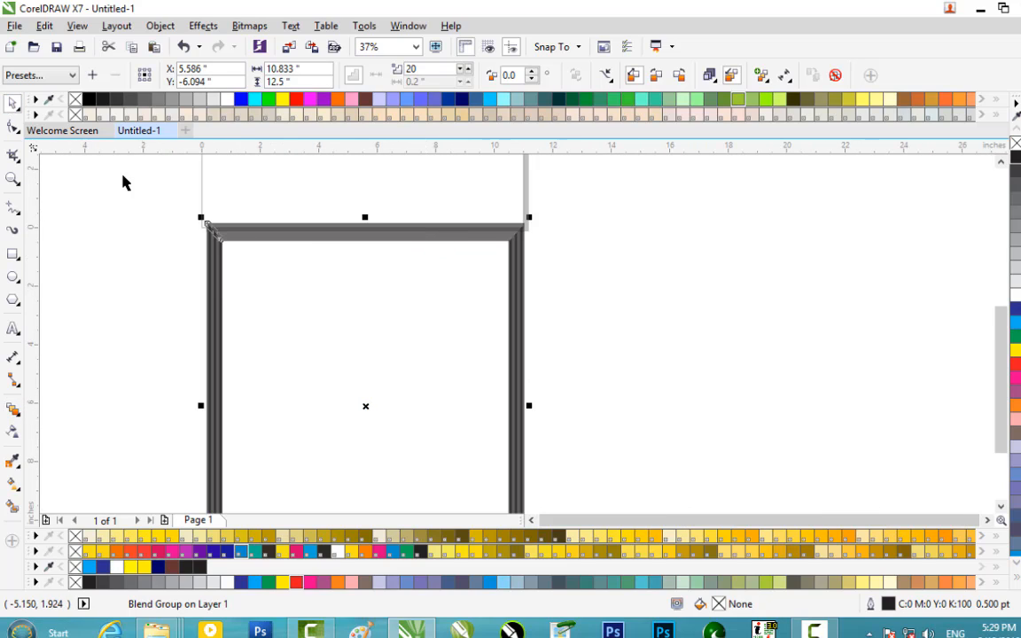
scroll(255, 234, "up", 2)
scroll(255, 235, "down", 2)
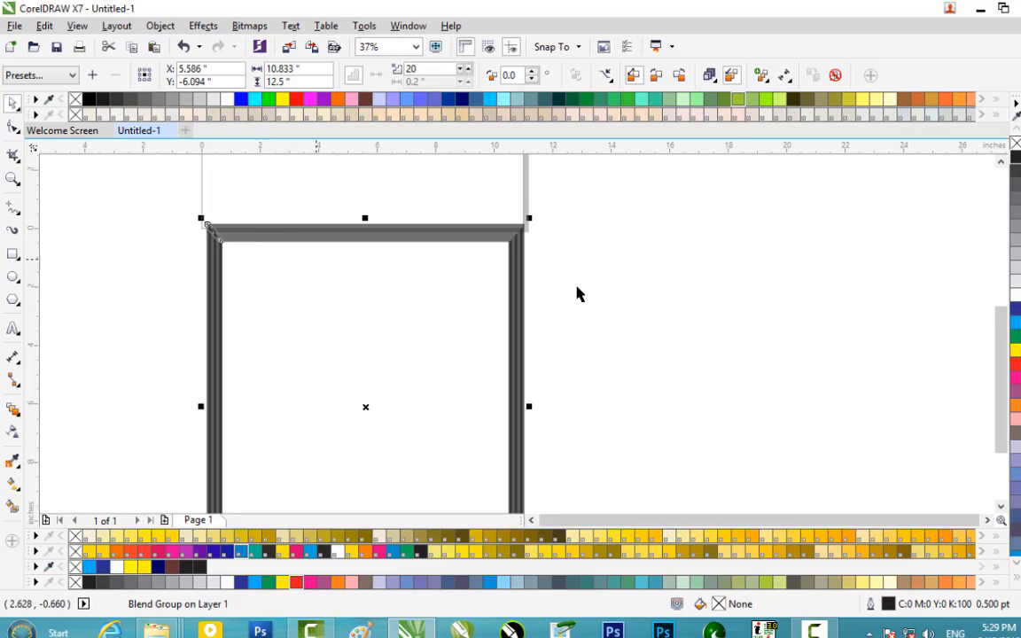
left_click(577, 294)
scroll(483, 233, "down", 1)
scroll(483, 233, "up", 3)
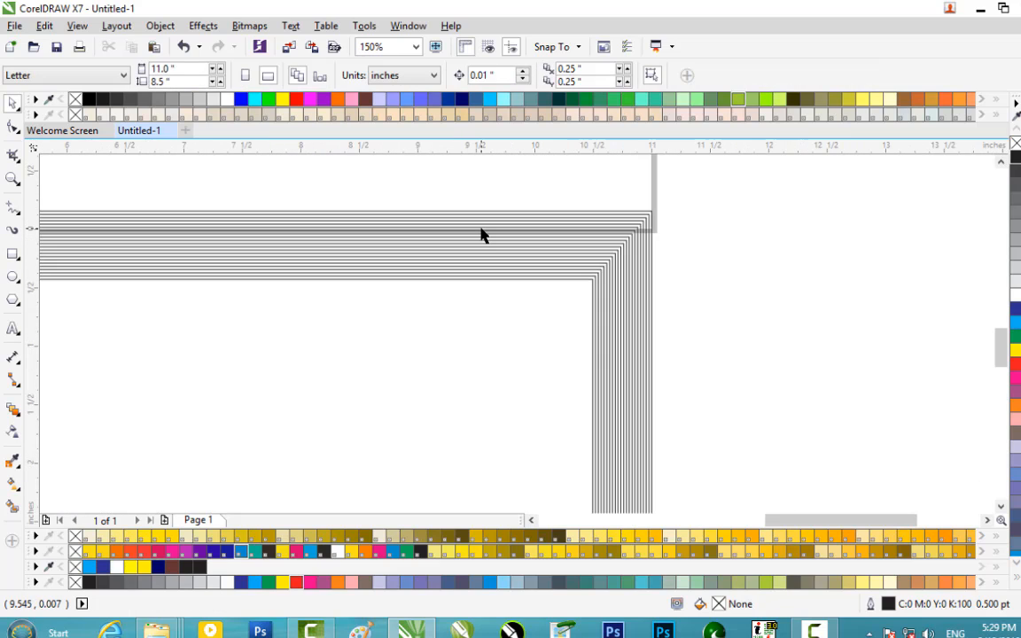
scroll(479, 235, "up", 2)
scroll(479, 235, "down", 3)
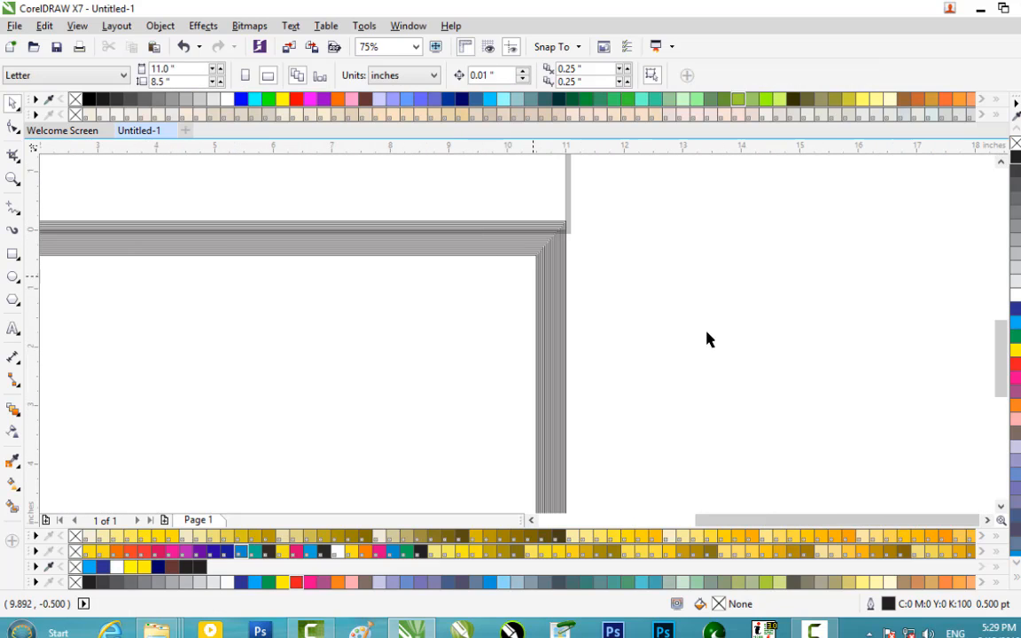
Draw a rectangle about 9.8 by 0.85 inches inside the frame along its lower inner edge
left_click_drag(1006, 363, 1001, 443)
scroll(753, 470, "down", 2)
scroll(672, 448, "up", 1)
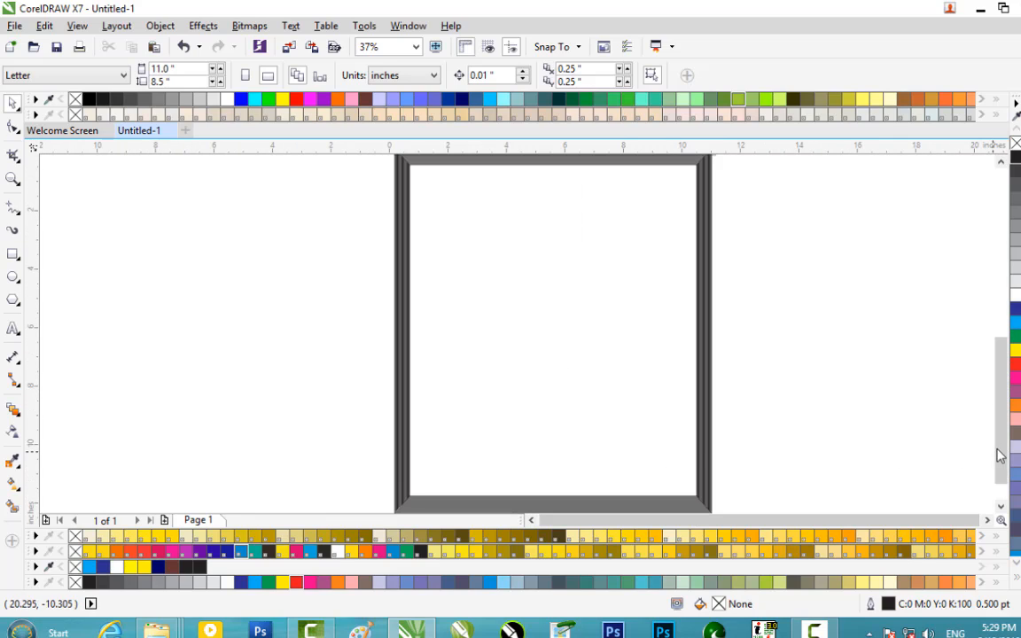
left_click(1001, 507)
scroll(547, 436, "up", 2)
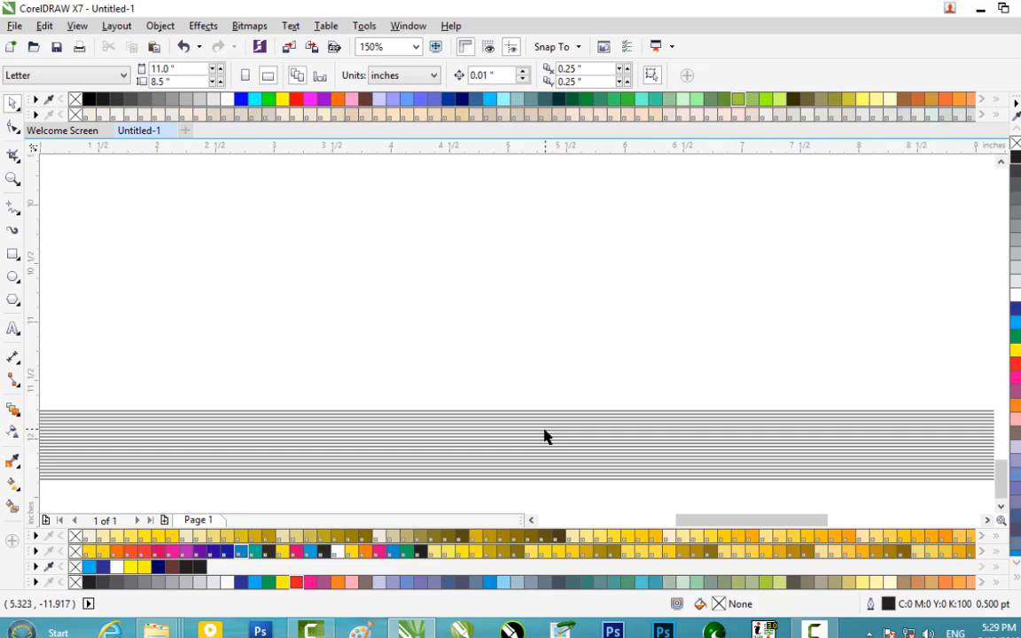
scroll(546, 435, "down", 1)
left_click(13, 257)
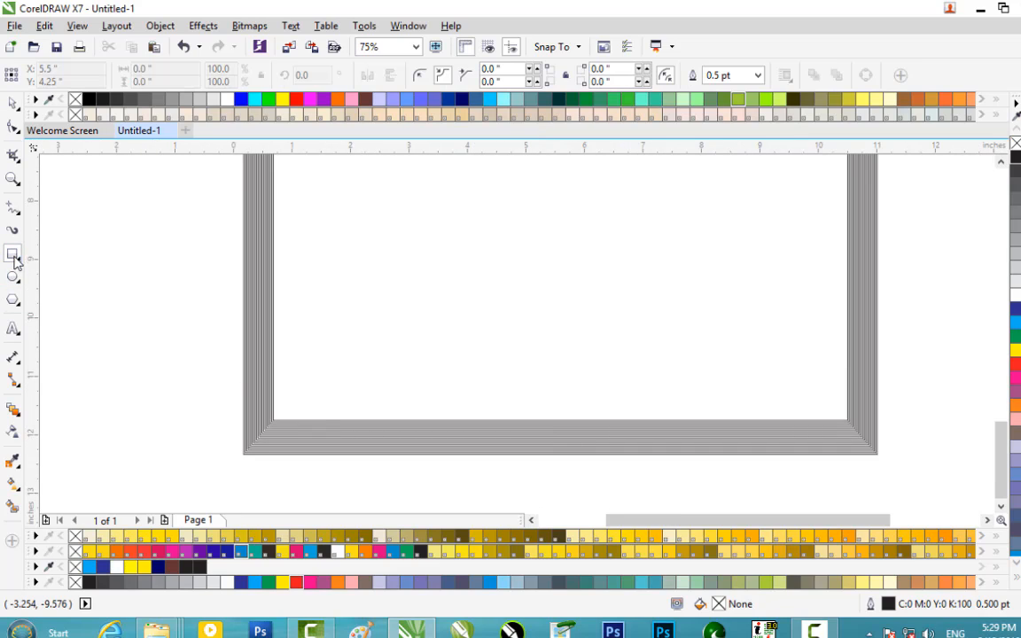
left_click_drag(273, 370, 847, 419)
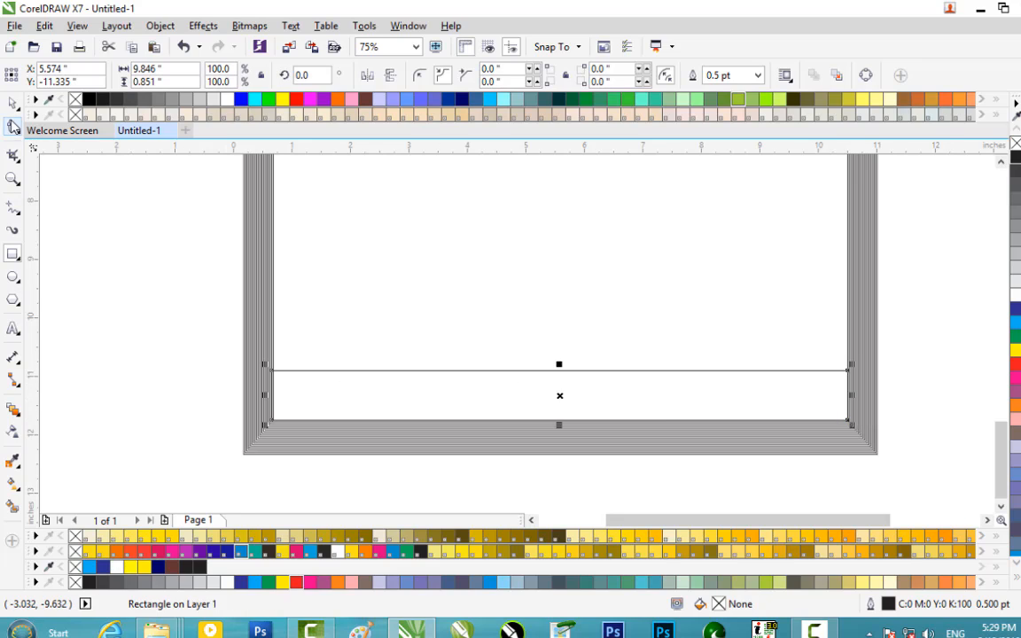
Round all corners of the lower inner rectangle with a radius of about 0.236 inches and fill it with black
left_click(13, 130)
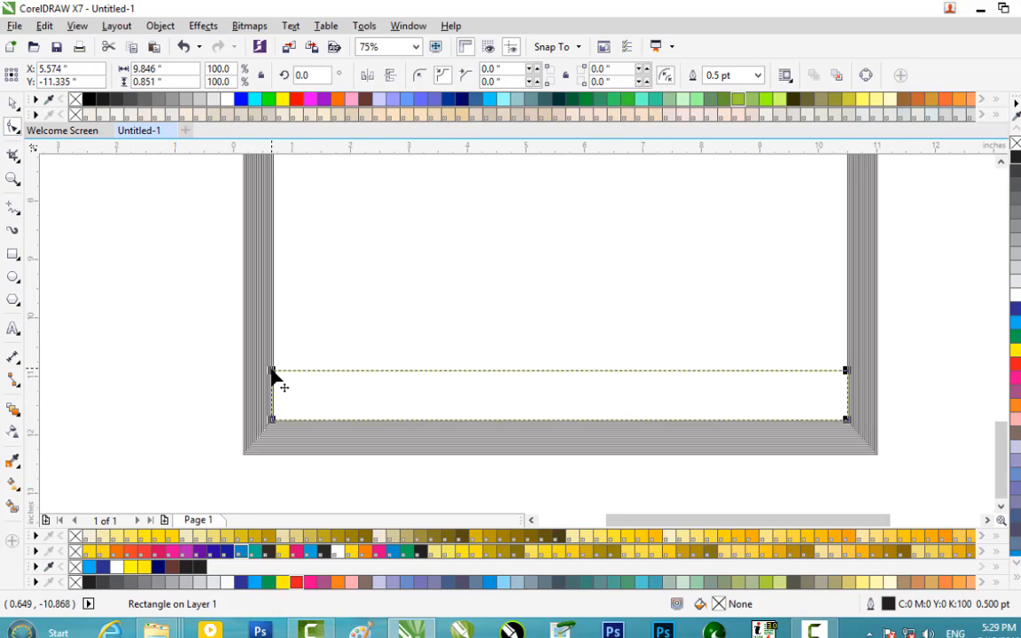
left_click_drag(271, 370, 272, 386)
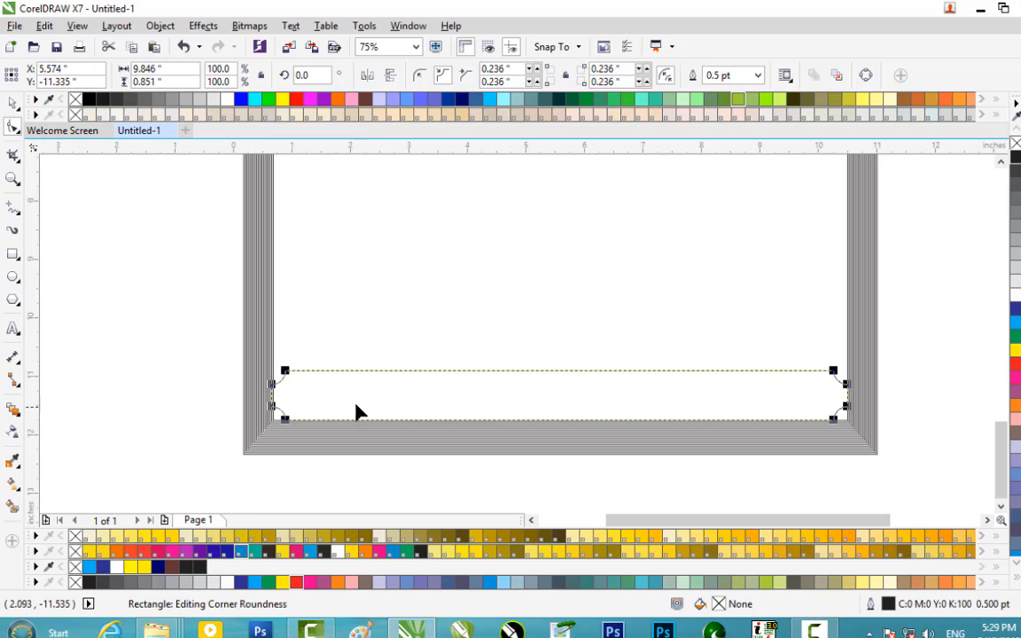
left_click(421, 78)
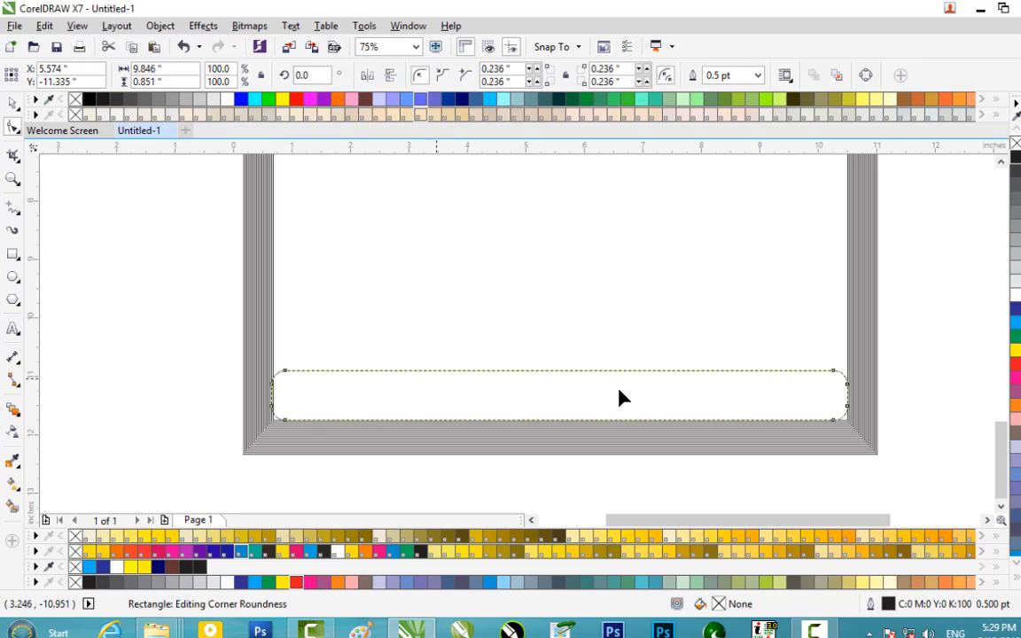
scroll(867, 397, "up", 2)
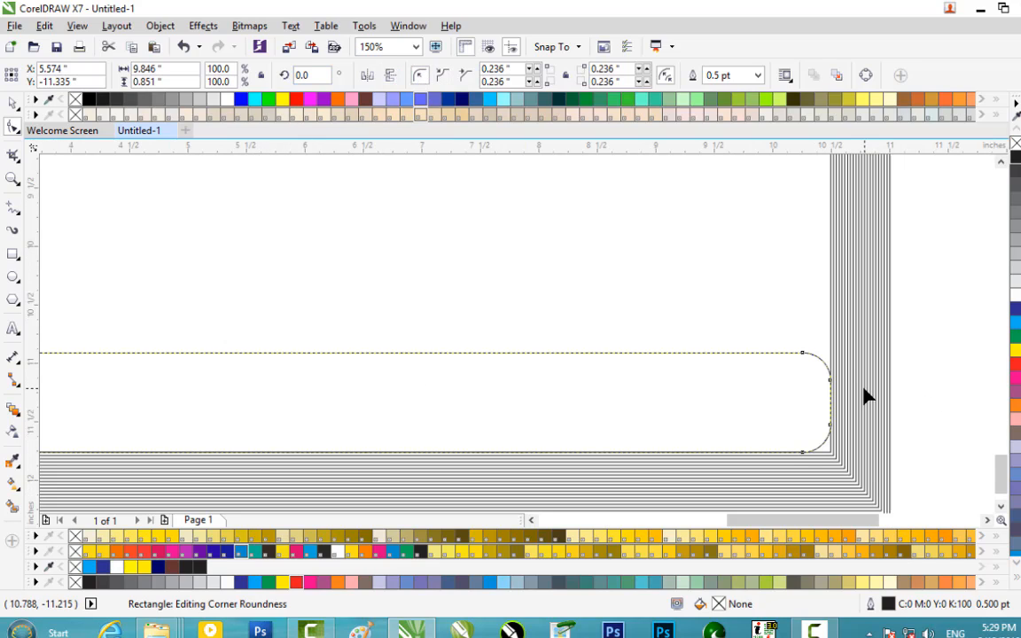
left_click(1014, 171)
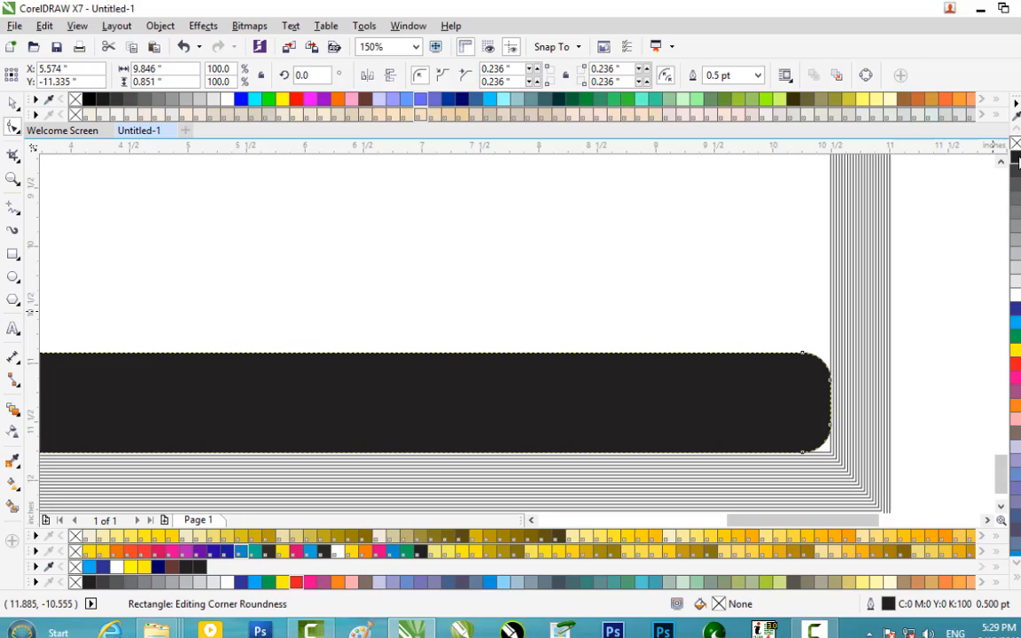
Duplicate the black rounded bar about 0.48 inches higher and fill the copy with white
left_click(15, 103)
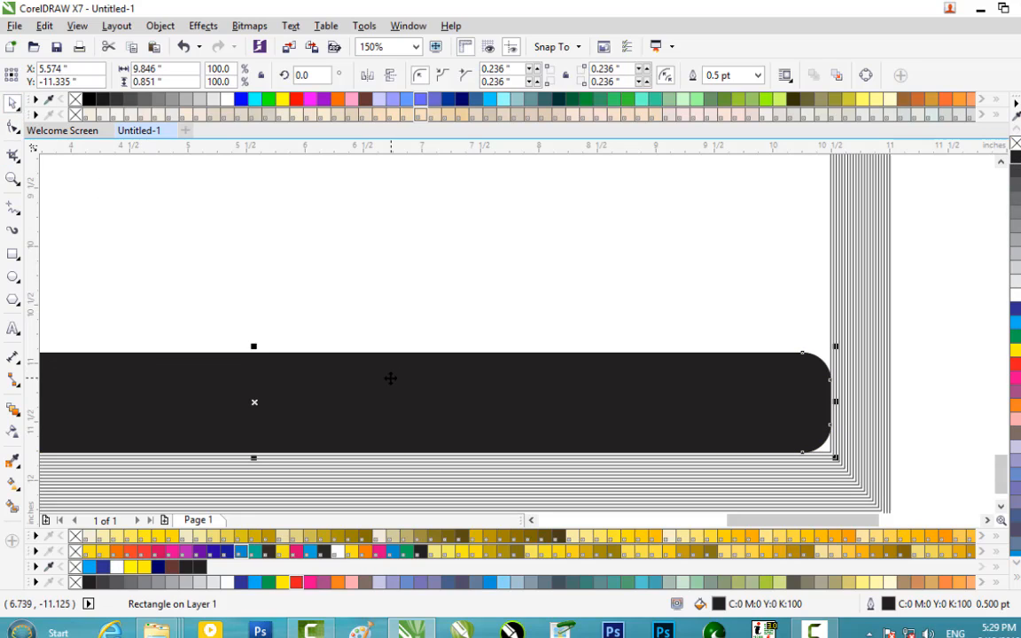
left_click_drag(390, 379, 392, 323)
left_click_drag(391, 329, 390, 329)
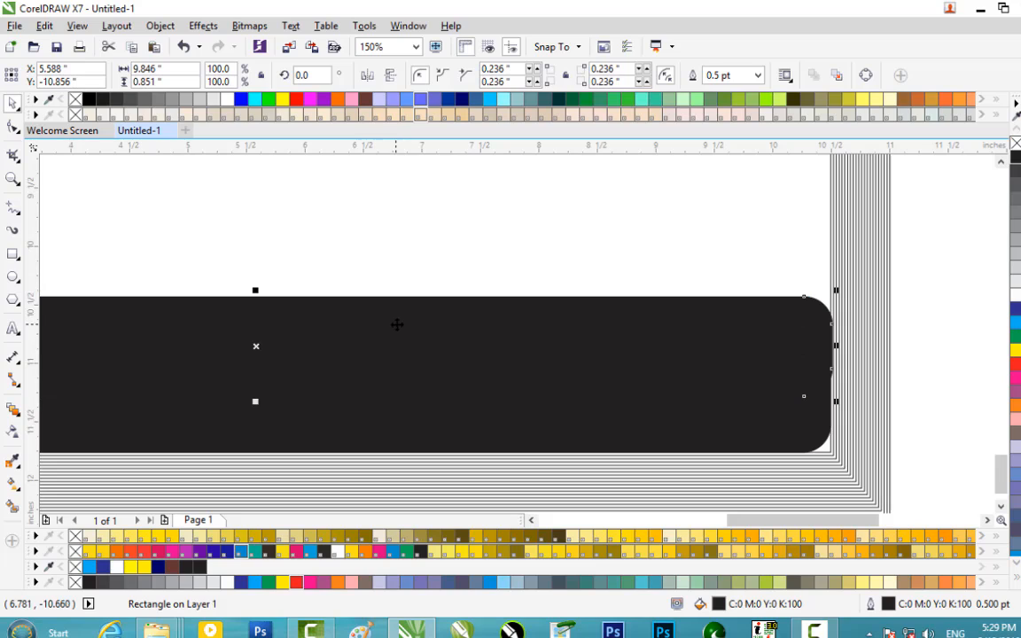
left_click(1017, 302)
scroll(598, 376, "down", 2)
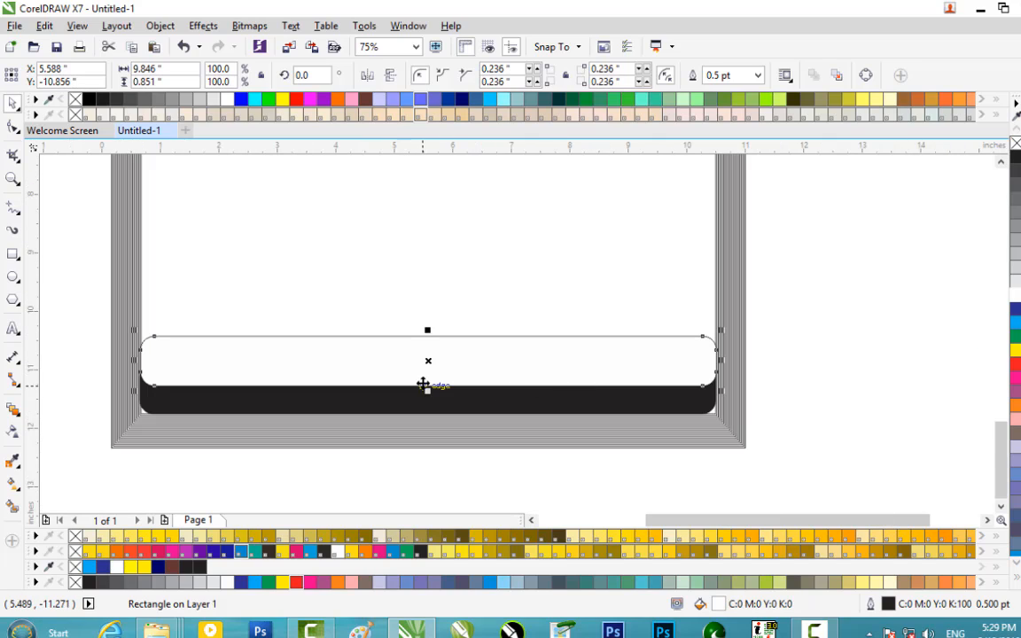
Narrow the white bar to about 9.35 inches and shift it slightly down and right over the black bar
scroll(504, 374, "up", 2)
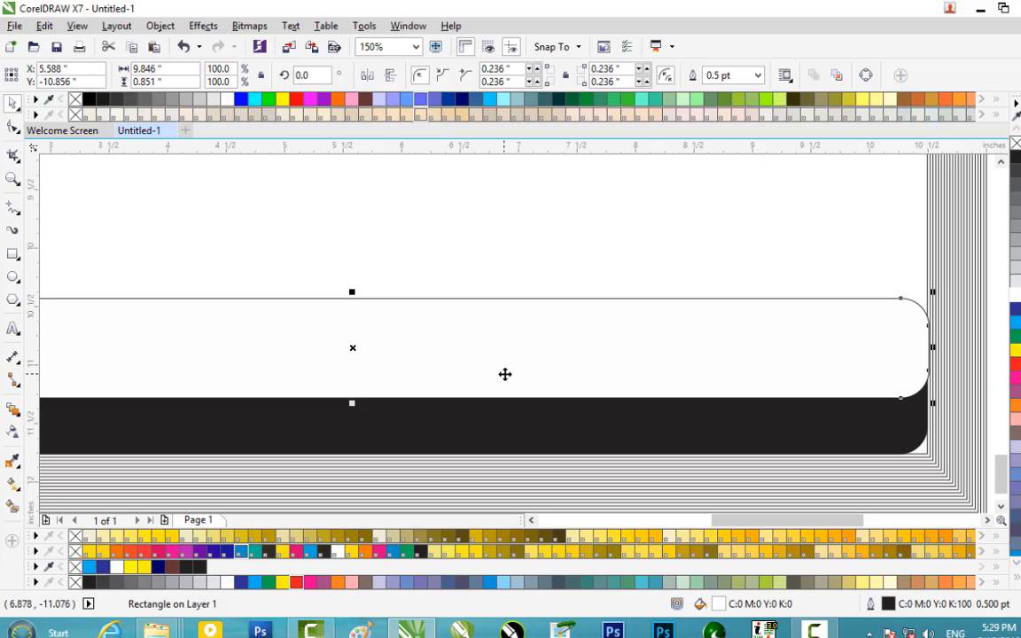
left_click_drag(932, 346, 890, 361)
left_click_drag(677, 364, 699, 380)
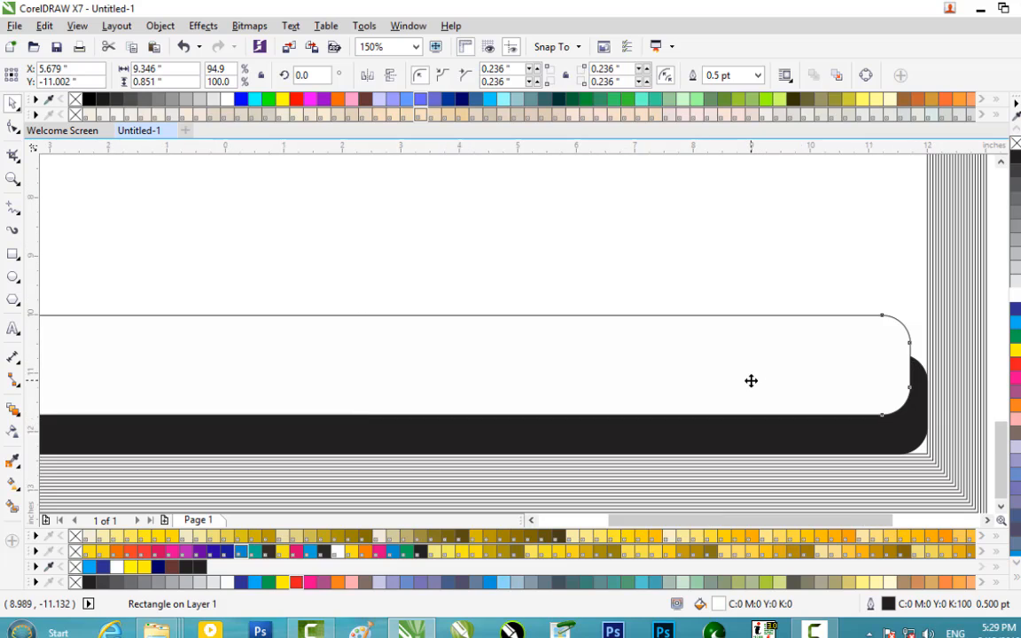
scroll(751, 380, "down", 2)
scroll(746, 404, "down", 2)
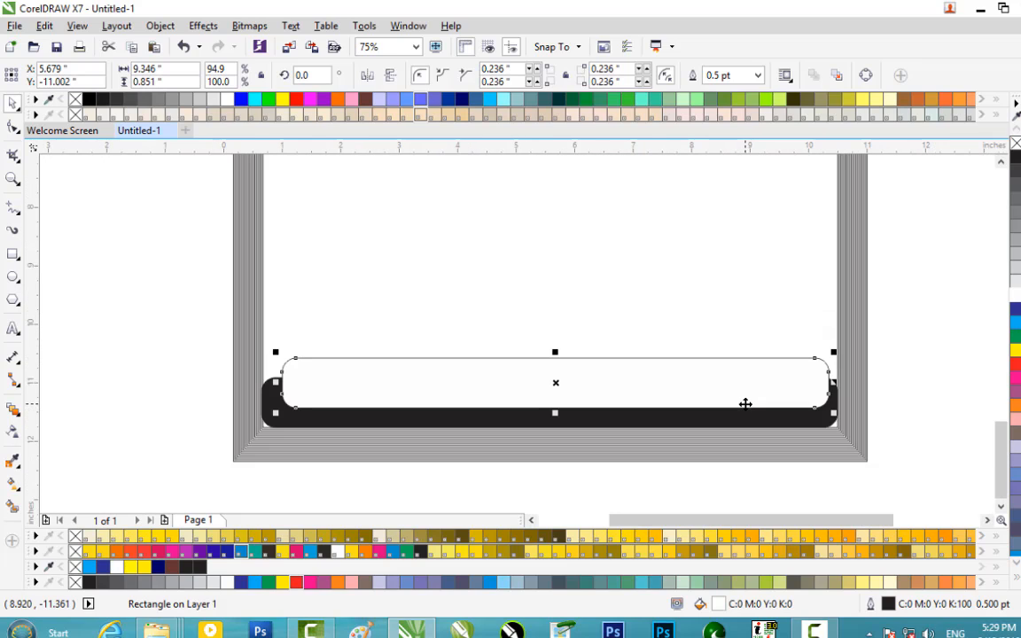
Bring the black bar to the front of the layer and send it back one level behind the white bar
left_click(981, 366)
left_click(689, 418)
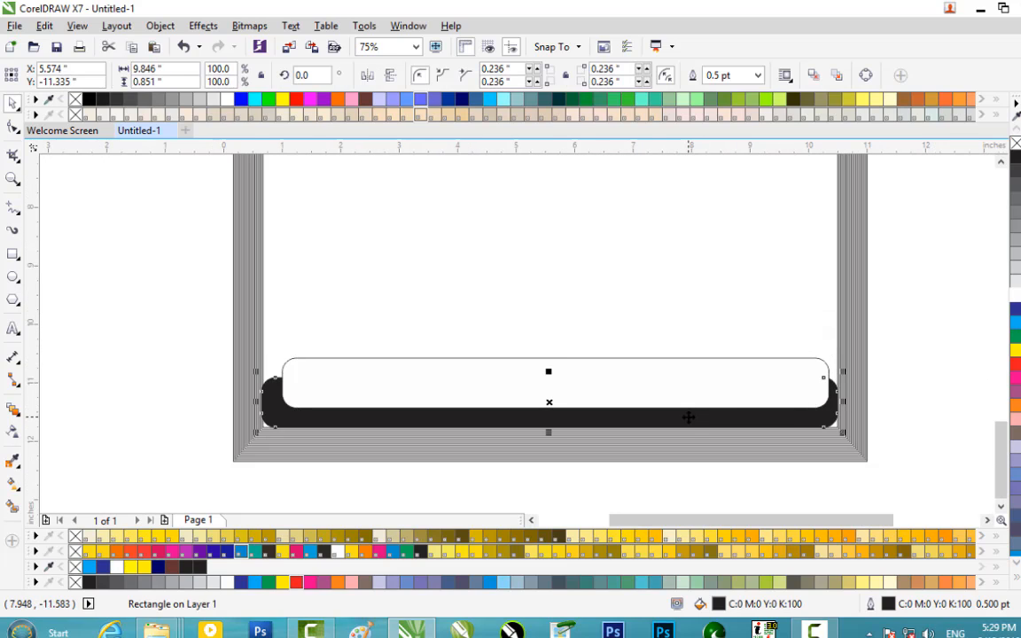
scroll(689, 418, "up", 1)
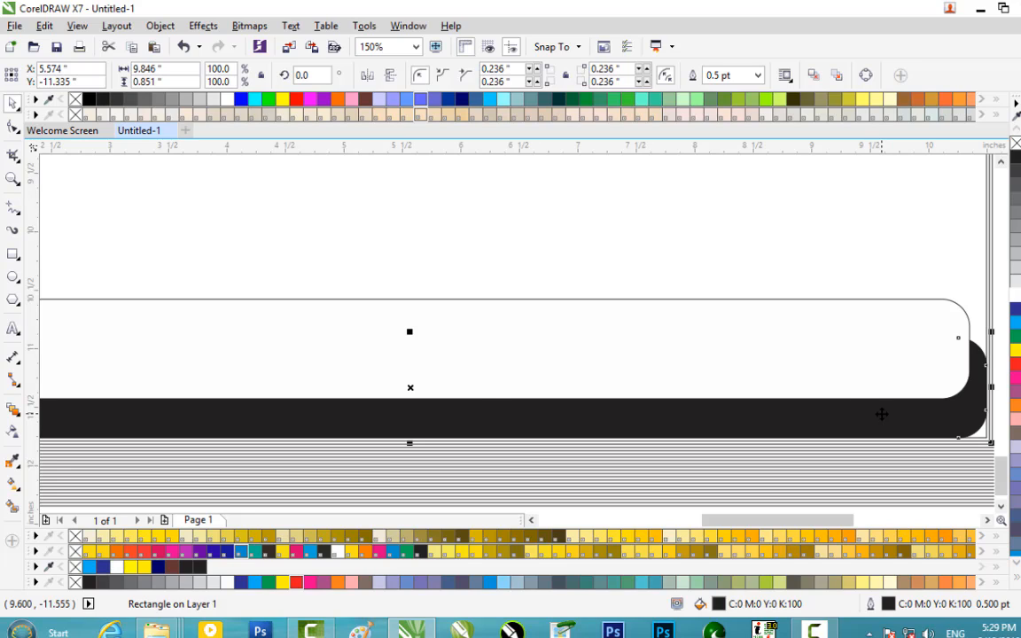
key("shift+Page_Up")
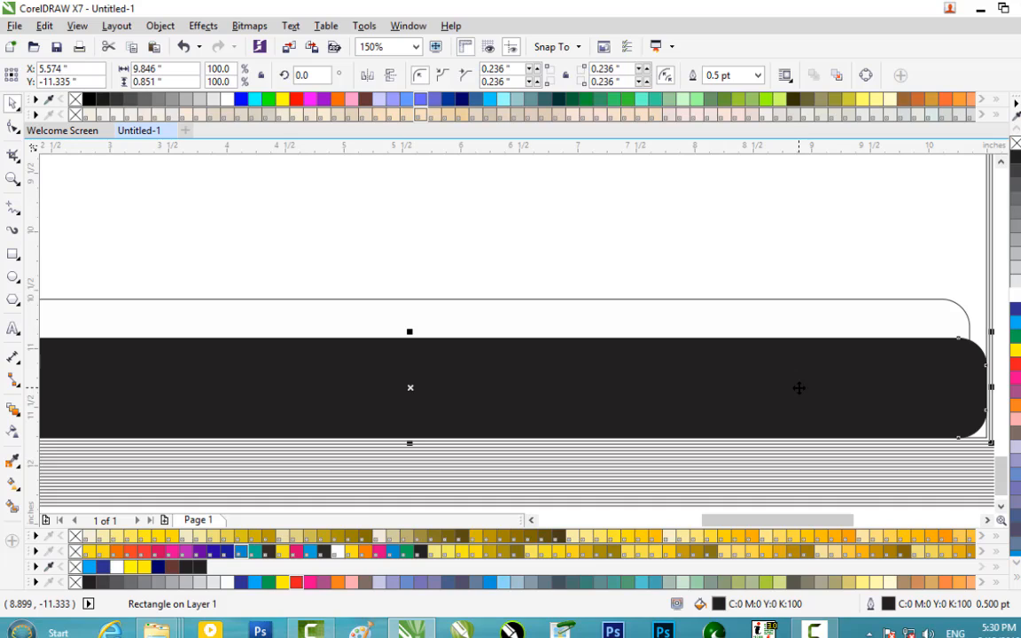
key("ctrl+Page_Down")
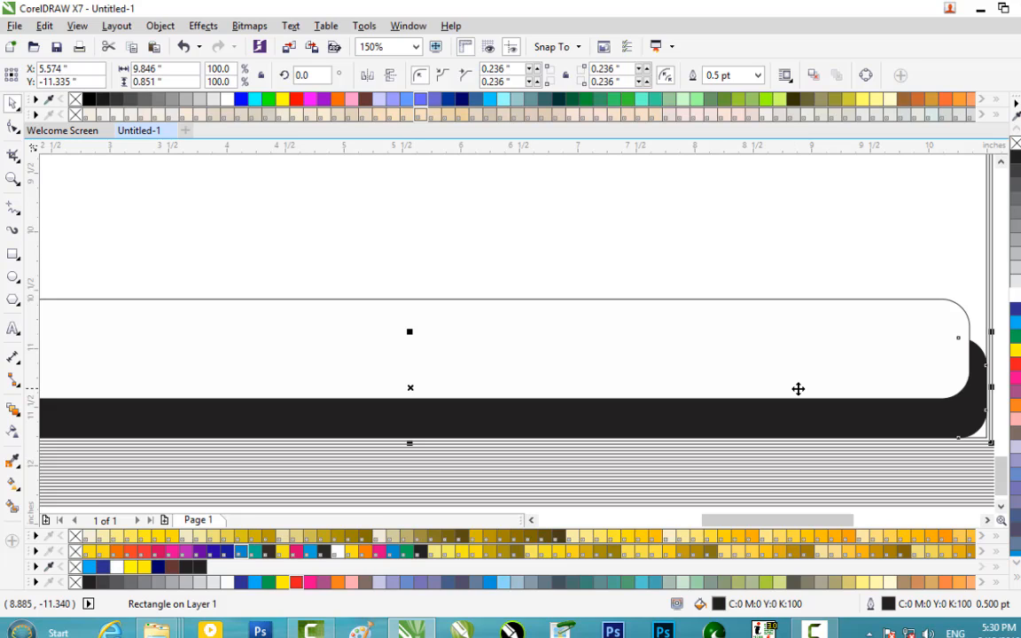
scroll(798, 395, "down", 1)
left_click(981, 353)
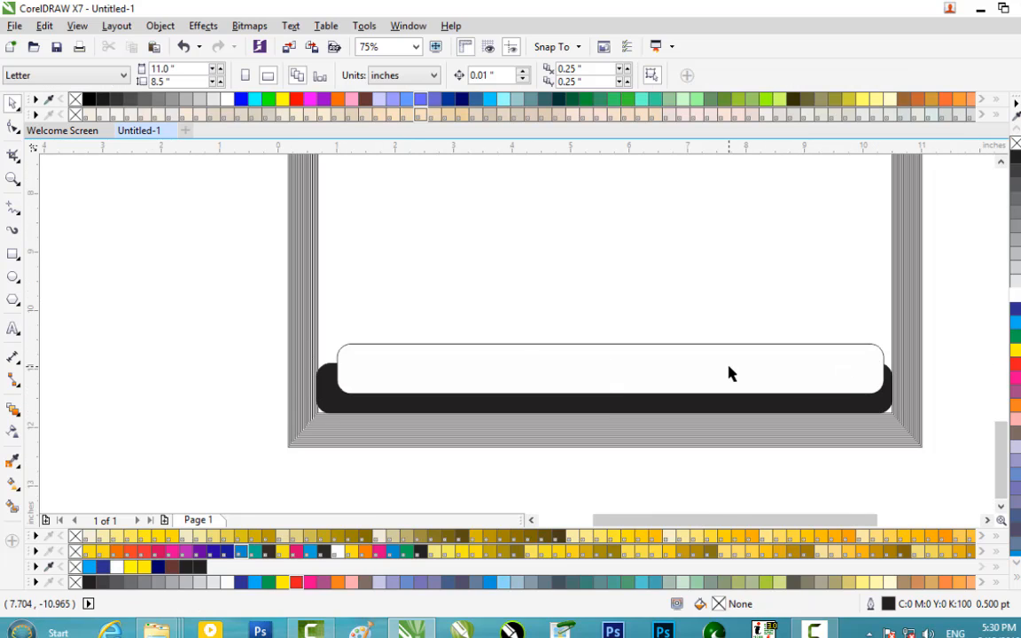
Move the white bar slightly down and left over the black bar, and reduce its height from the upper edge
scroll(727, 374, "down", 1)
left_click(723, 379)
scroll(722, 373, "up", 1)
left_click_drag(715, 374, 701, 380)
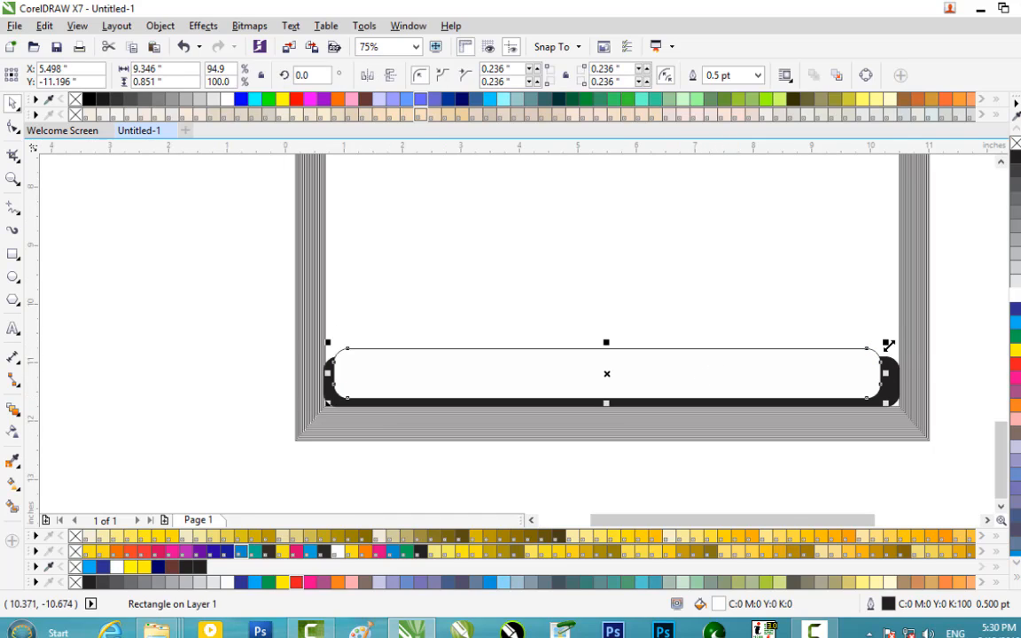
left_click_drag(606, 343, 606, 352)
Rotate the white bar by about 3.7 degrees, skew it horizontally, and rotate it back to tilt the opposite way
left_click(715, 373)
left_click_drag(886, 377, 885, 359)
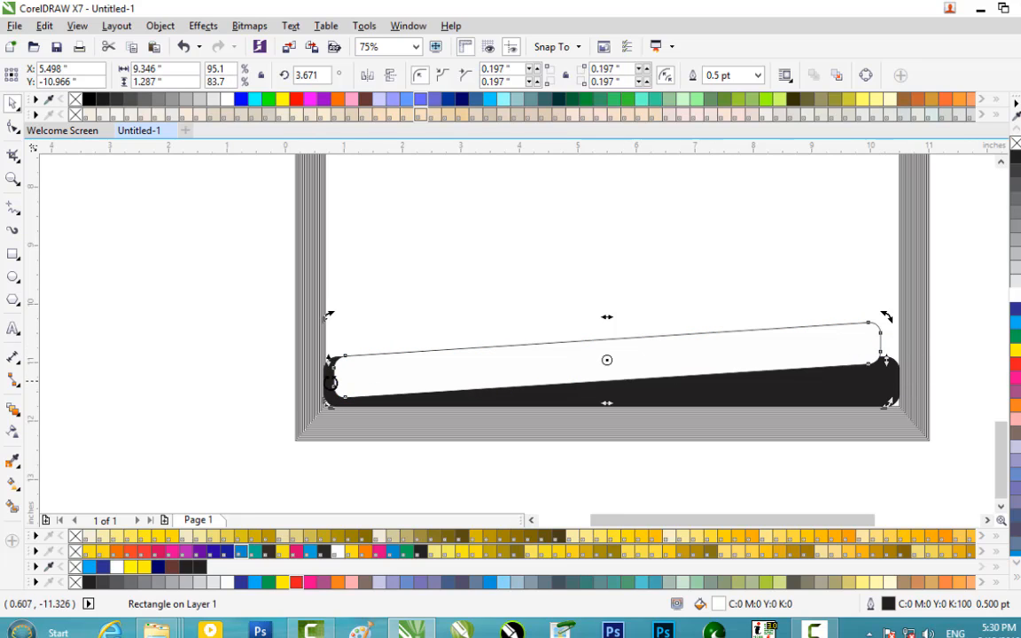
left_click(606, 359)
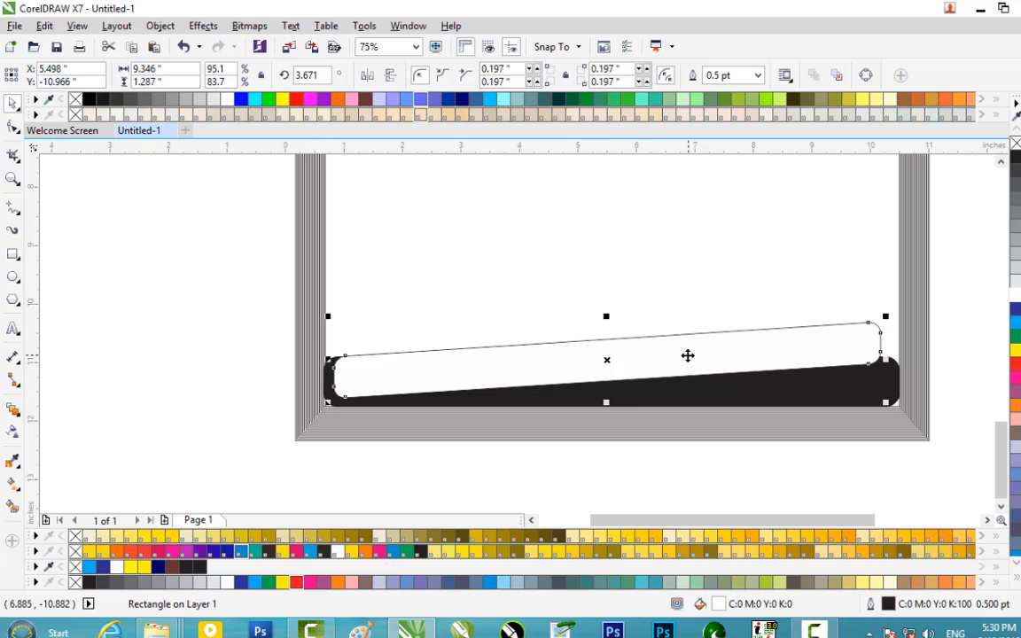
left_click(605, 360)
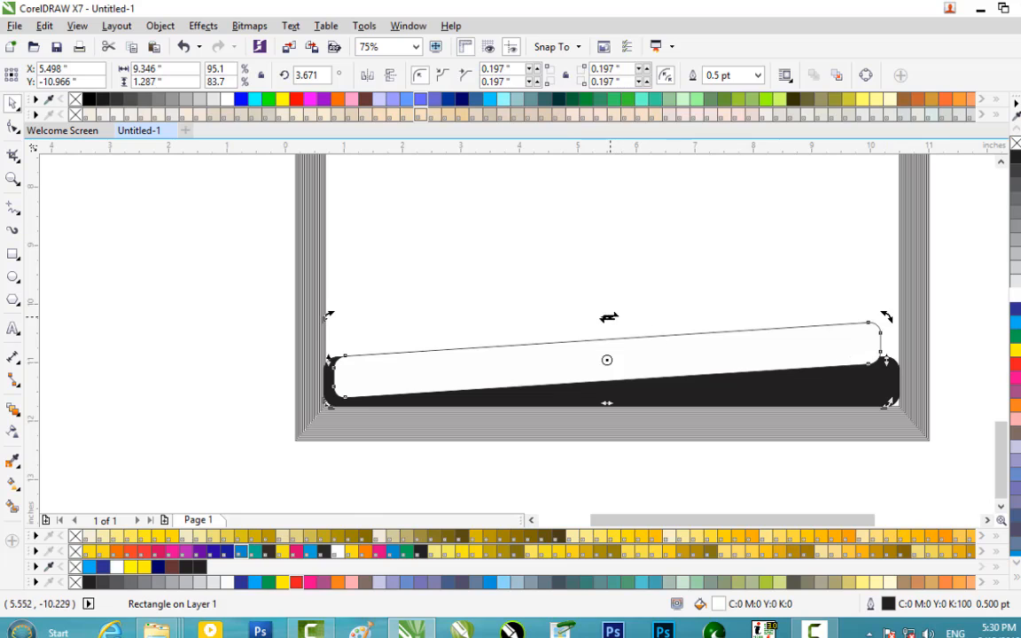
left_click_drag(606, 316, 673, 319)
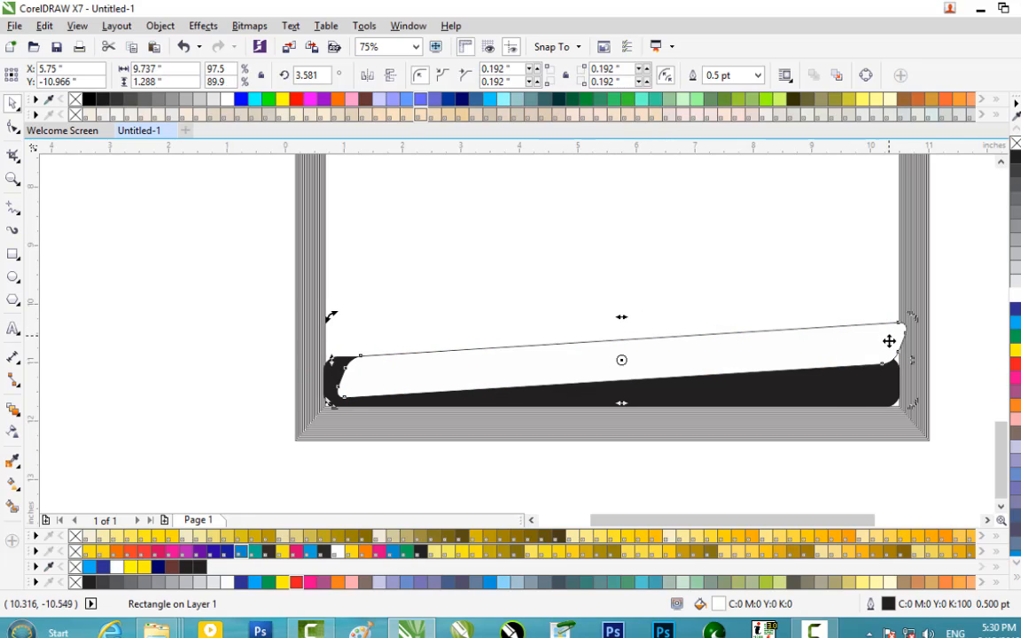
left_click_drag(332, 316, 331, 296)
Select the whole blended frame together with both bars and delete them
scroll(446, 319, "down", 2)
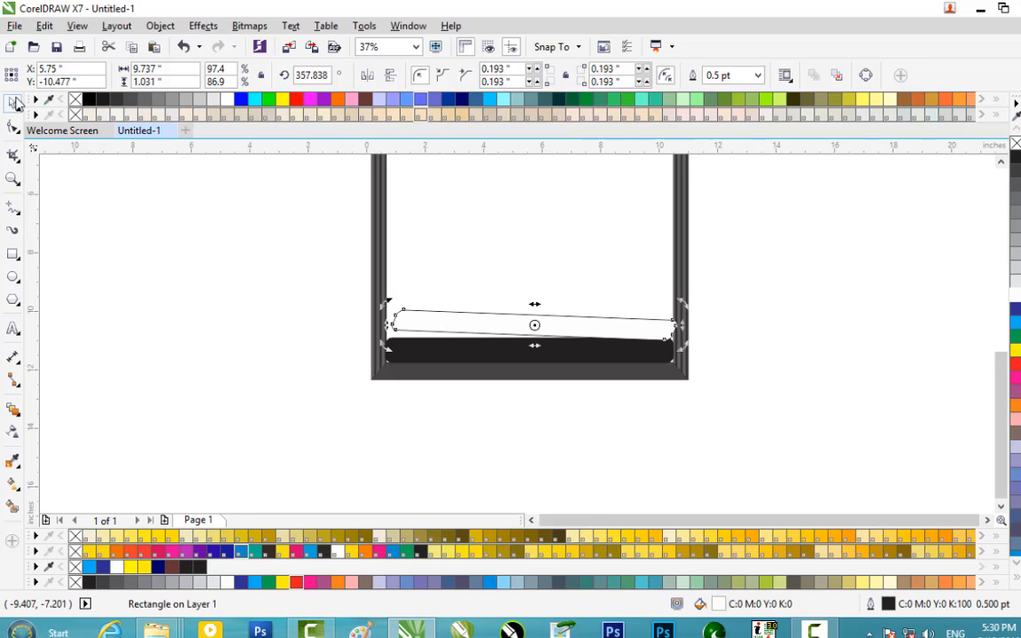
left_click(273, 243)
scroll(636, 369, "down", 1)
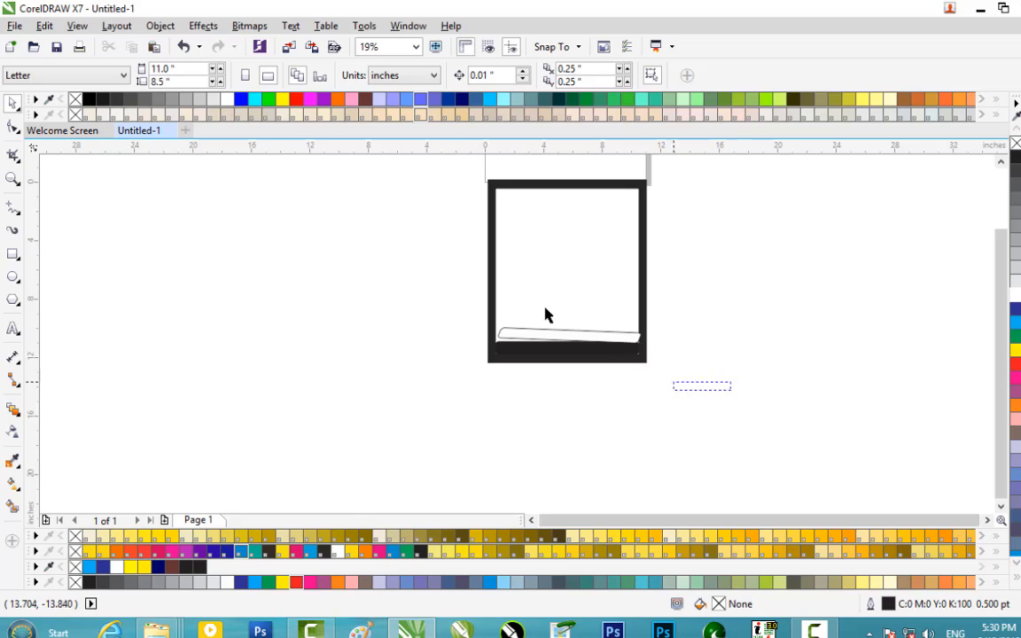
left_click_drag(729, 410, 424, 214)
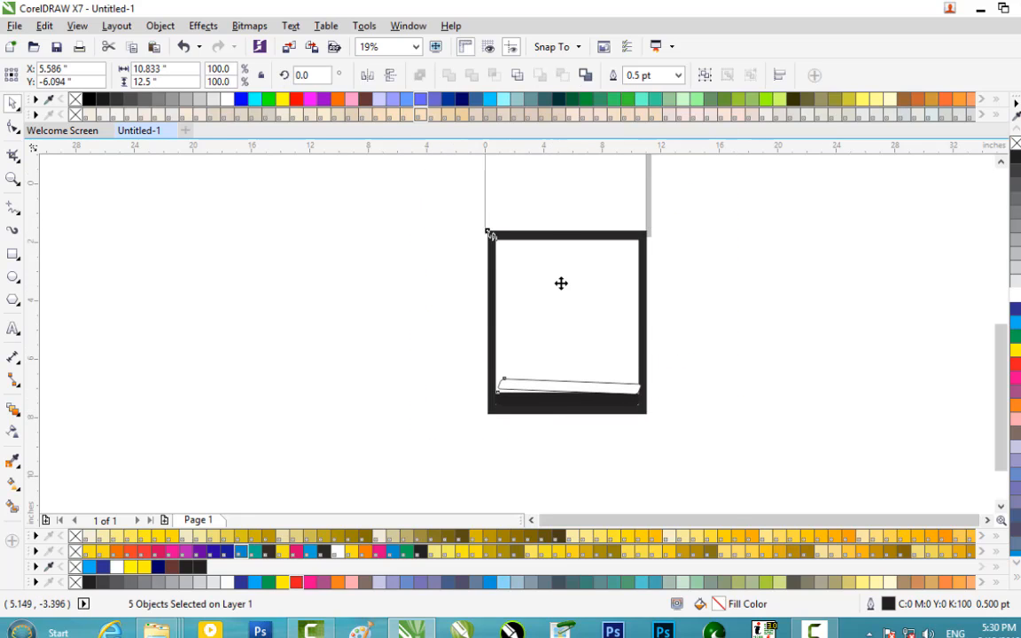
scroll(561, 282, "up", 1)
scroll(561, 283, "down", 1)
key("Delete")
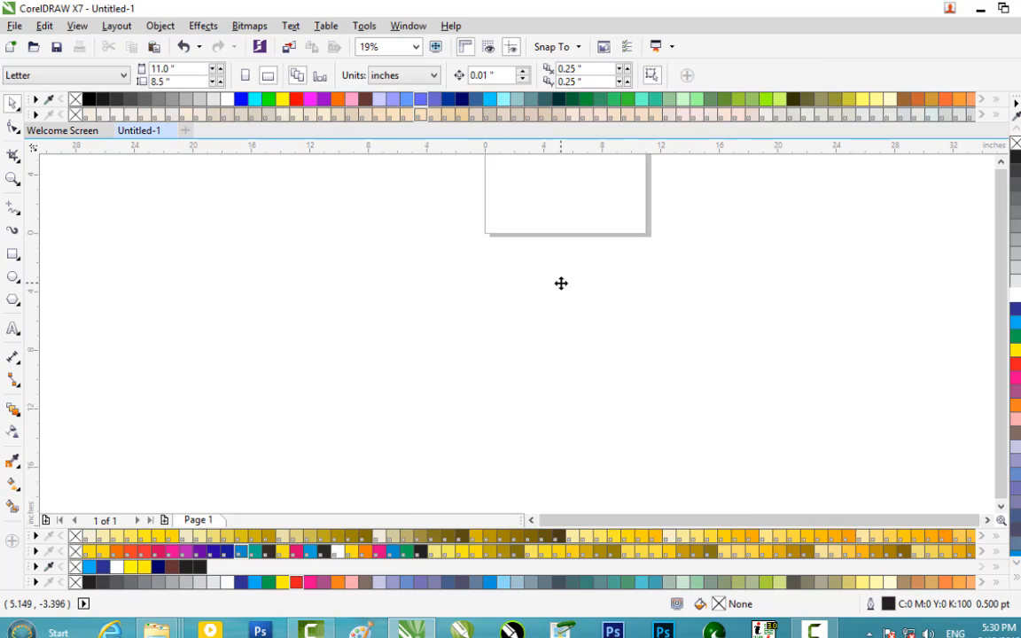
Display the list of interactive effect tools, close it, and minimize the drawing window to the desktop
left_click(18, 414)
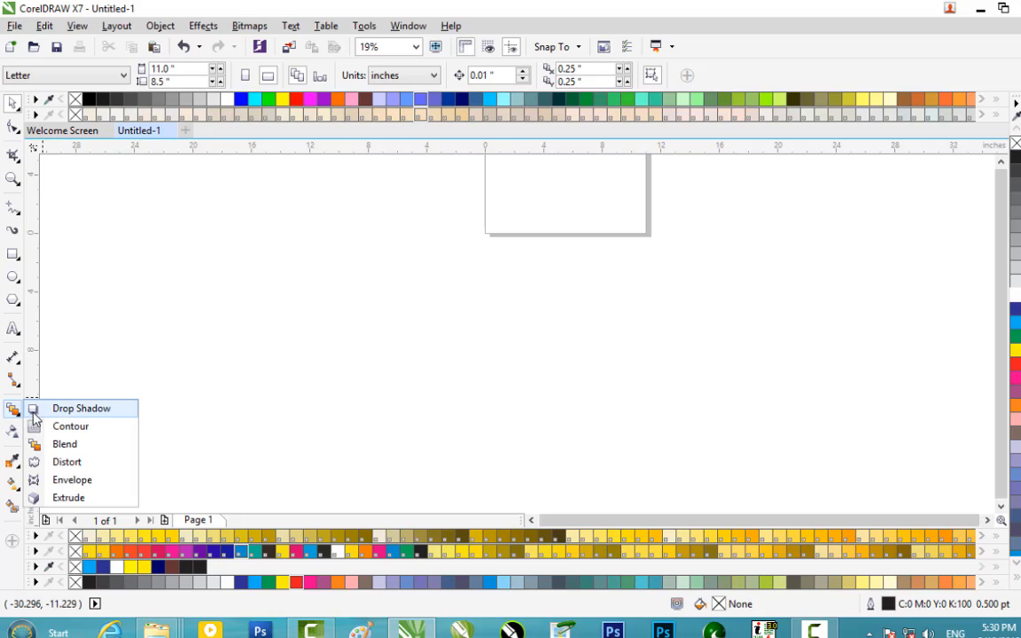
left_click(84, 466)
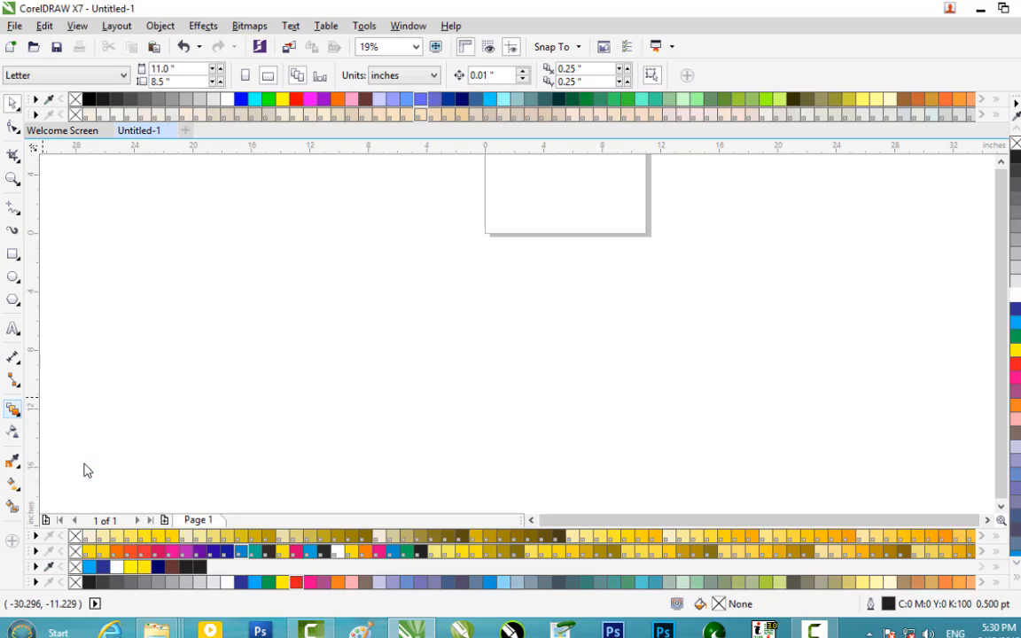
left_click(979, 12)
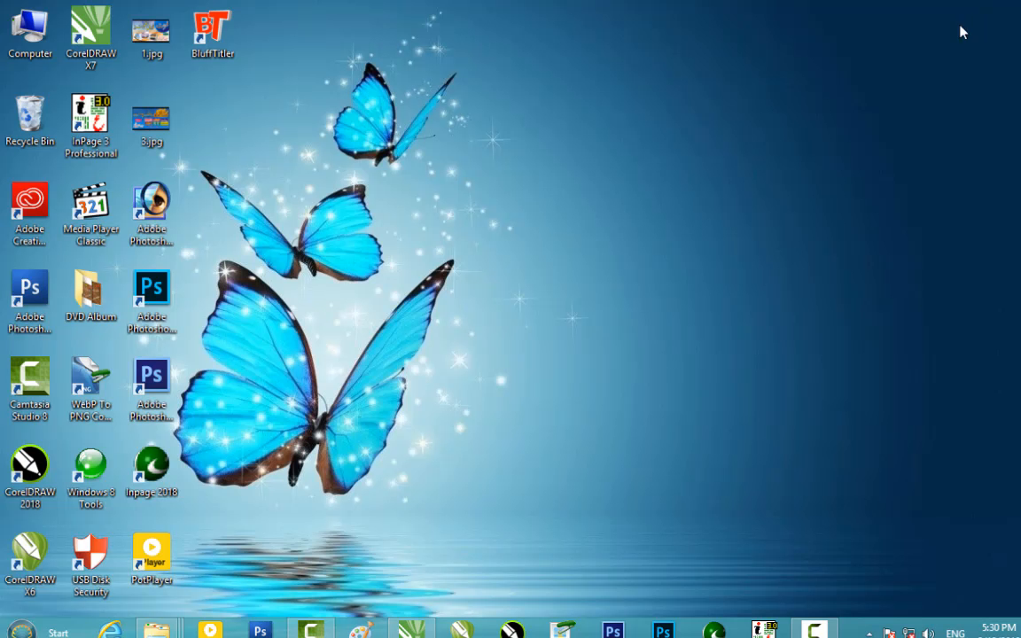